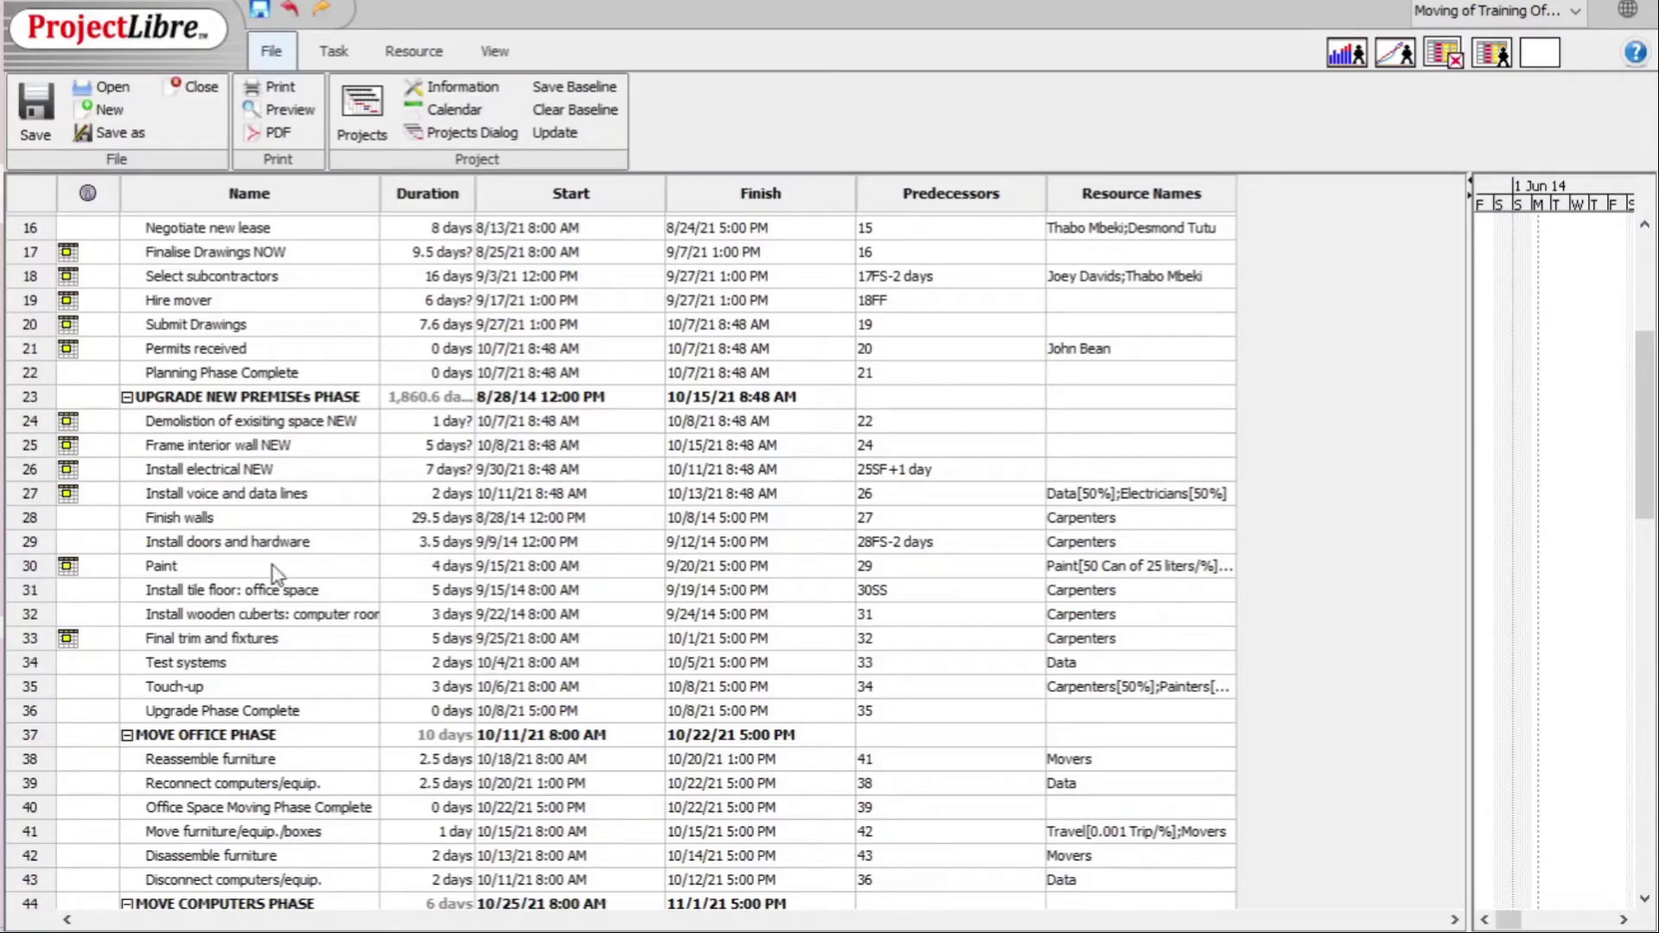
- Open the Finish walls task's 8/28/14 start date in row 28 for editing
double_click(546, 519)
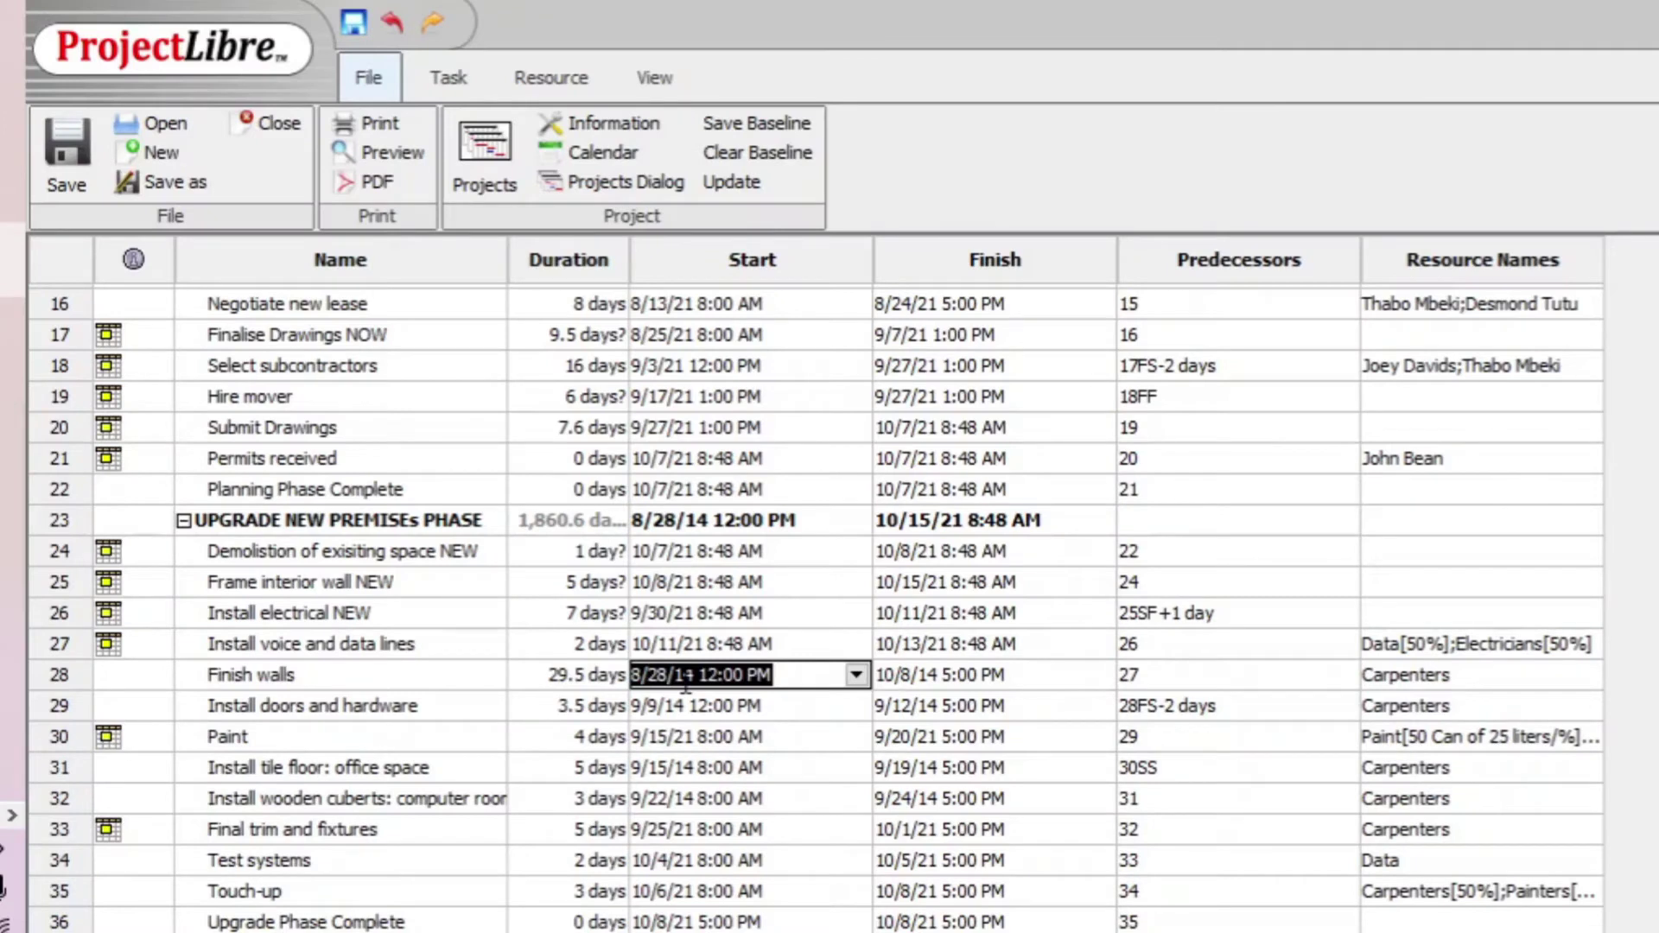
- Try changing the Finish walls start year from 14 to 21
left_click(688, 680)
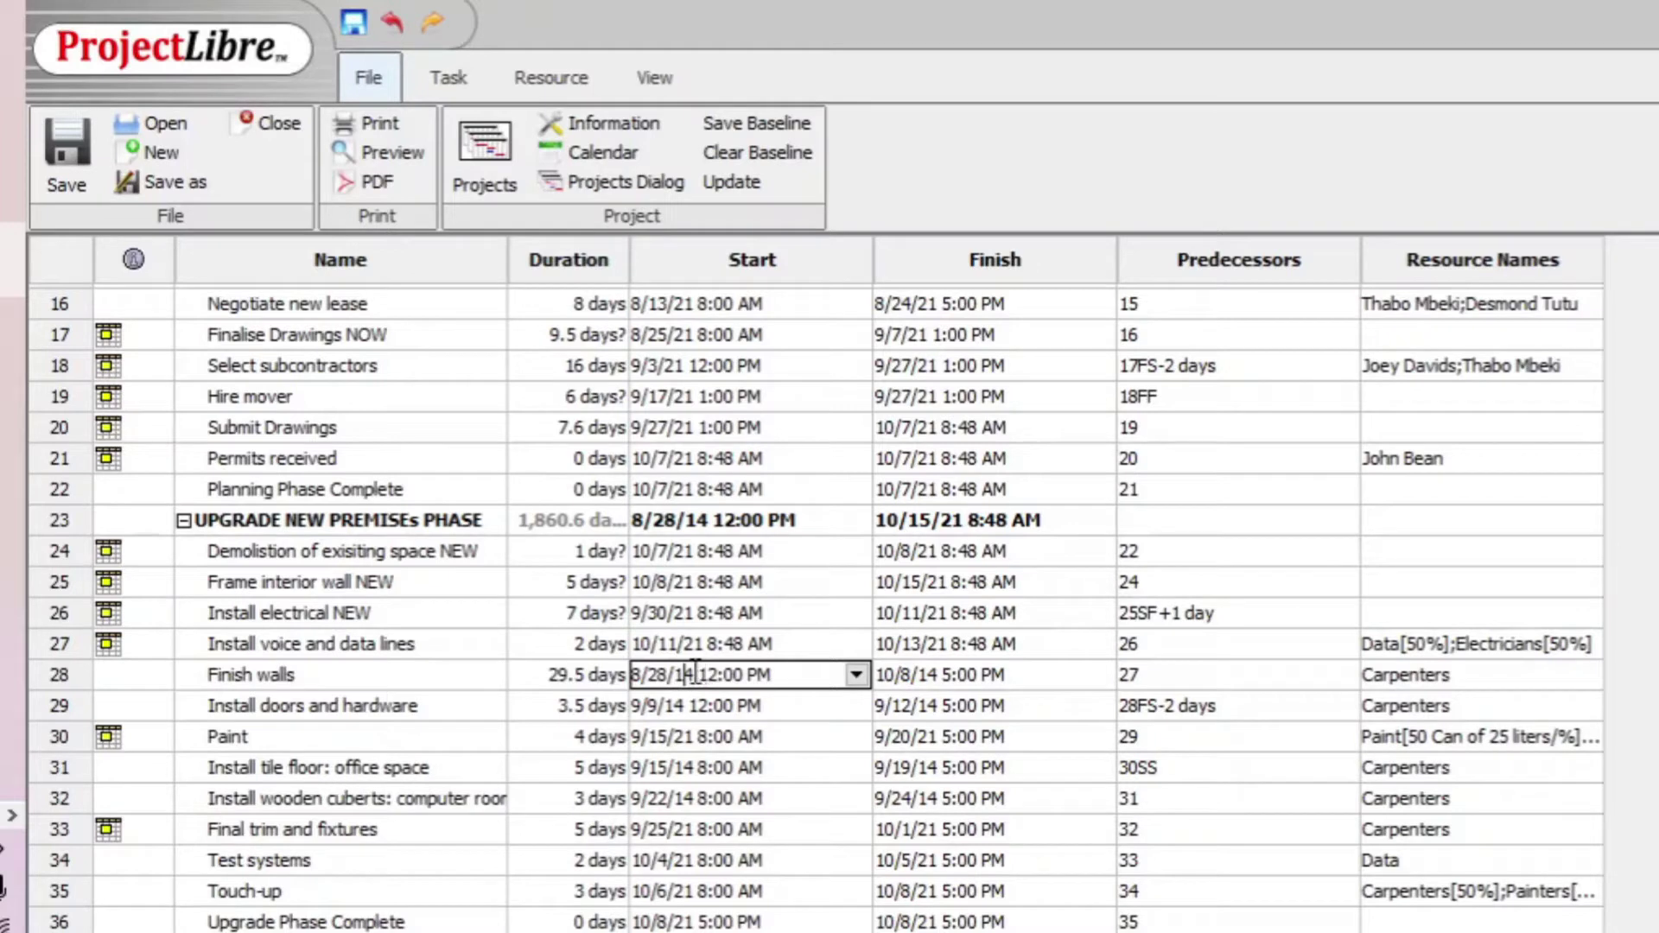
left_click(695, 674)
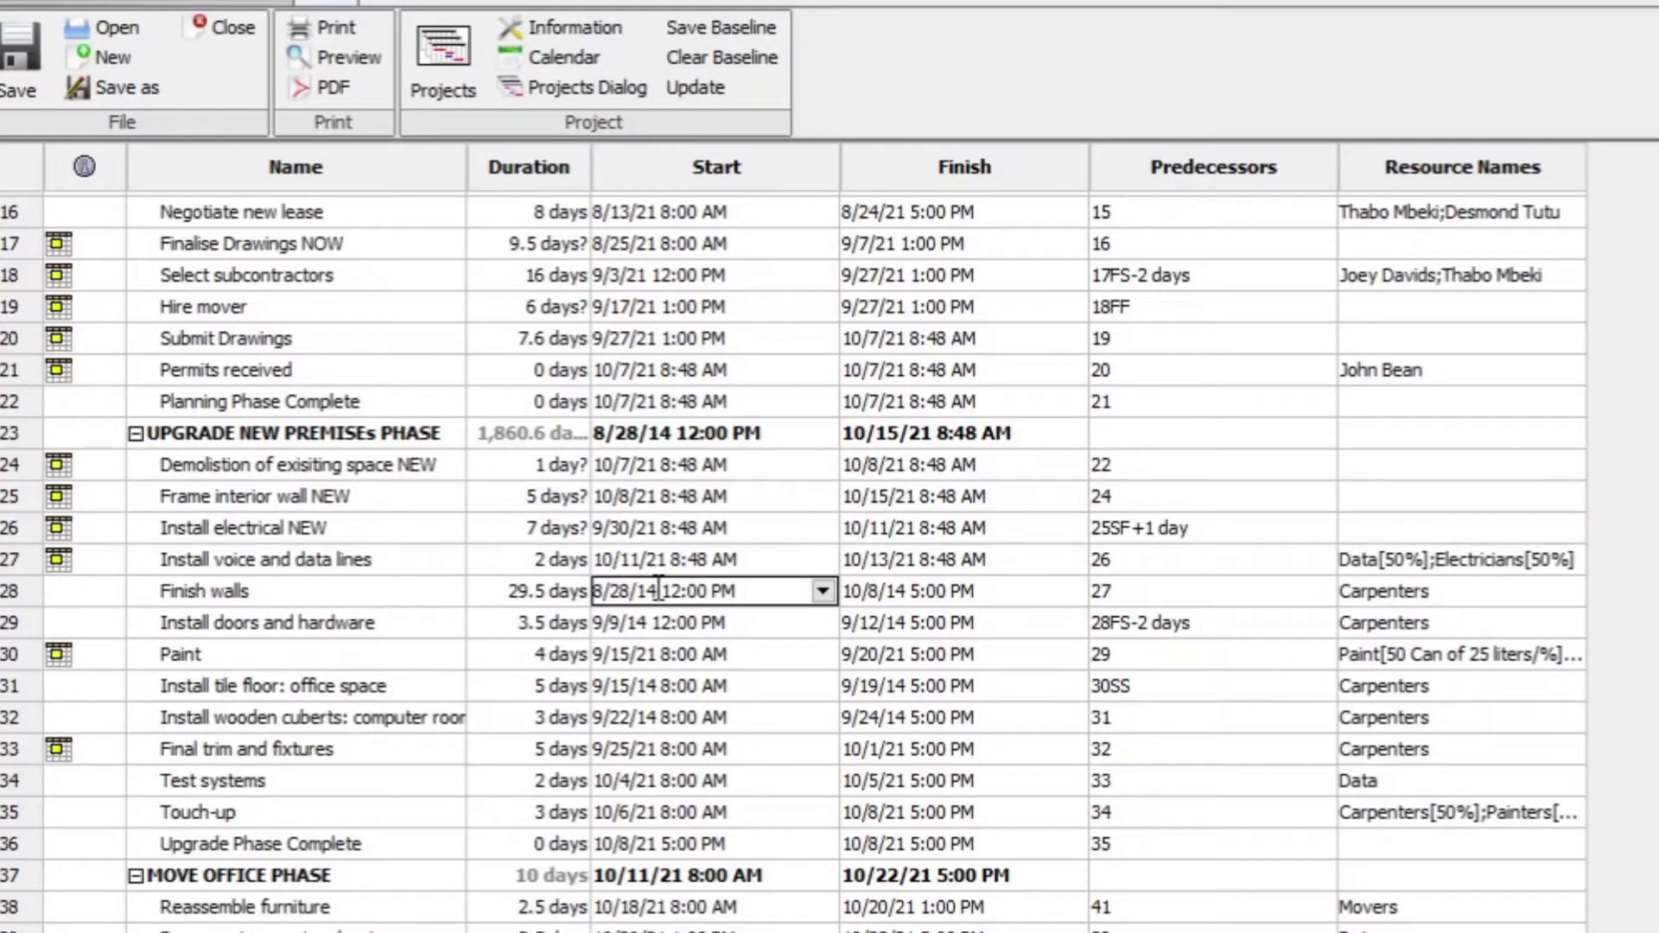
key("BackSpace")
key("BackSpace")
type("21")
left_click(698, 618)
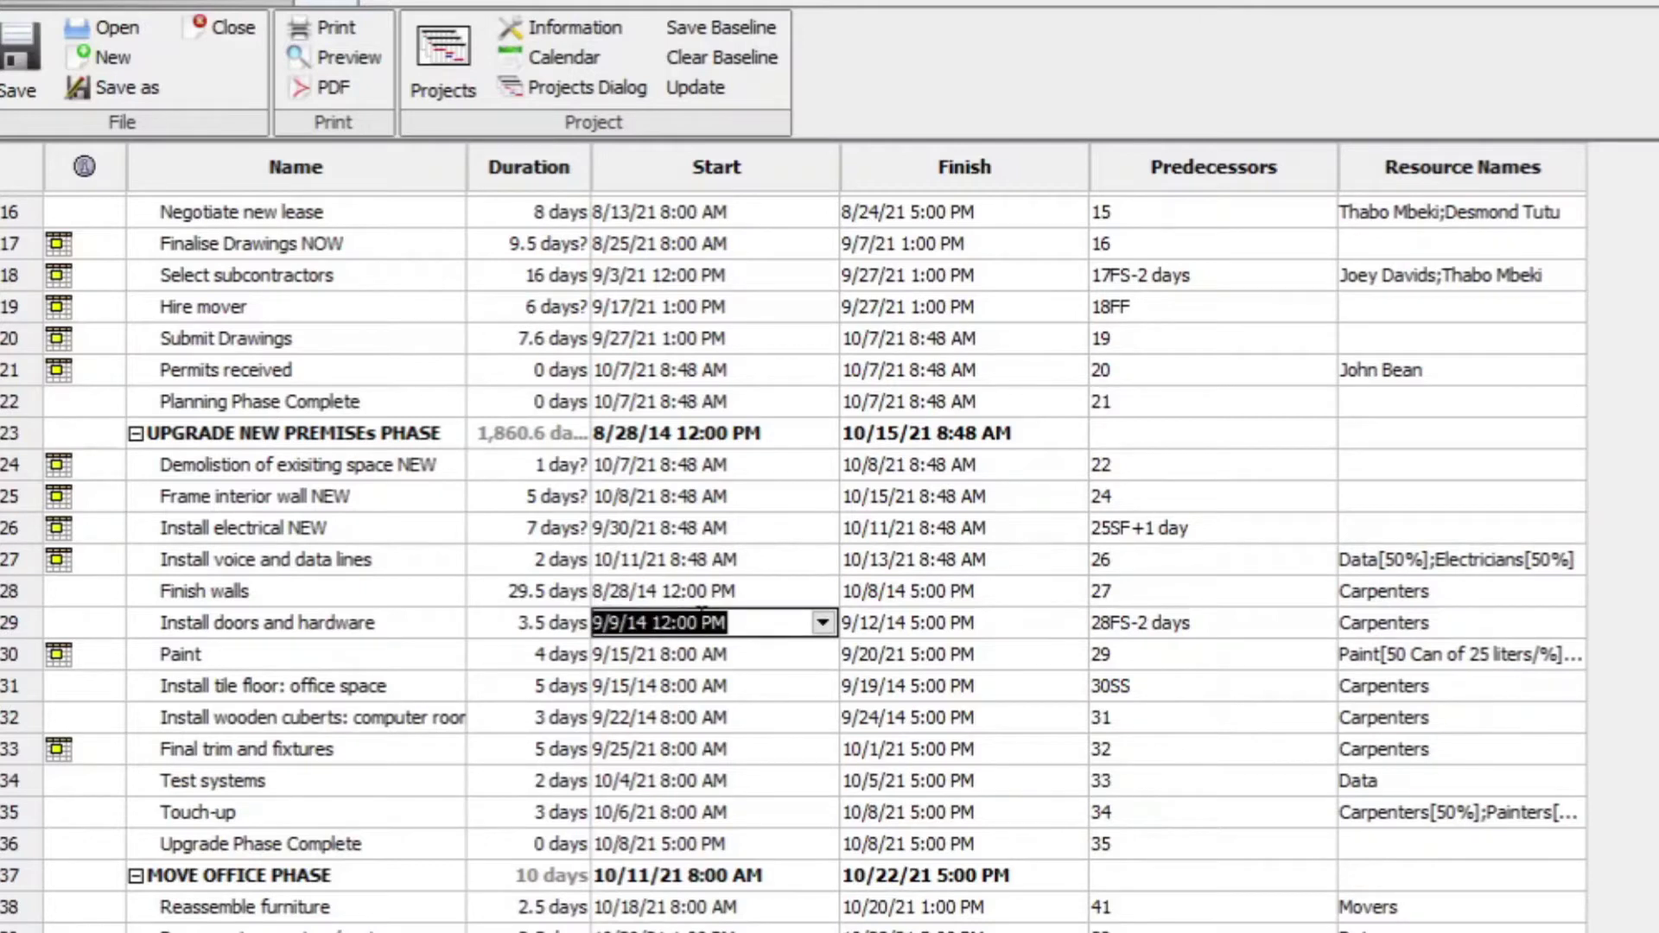
left_click(671, 586)
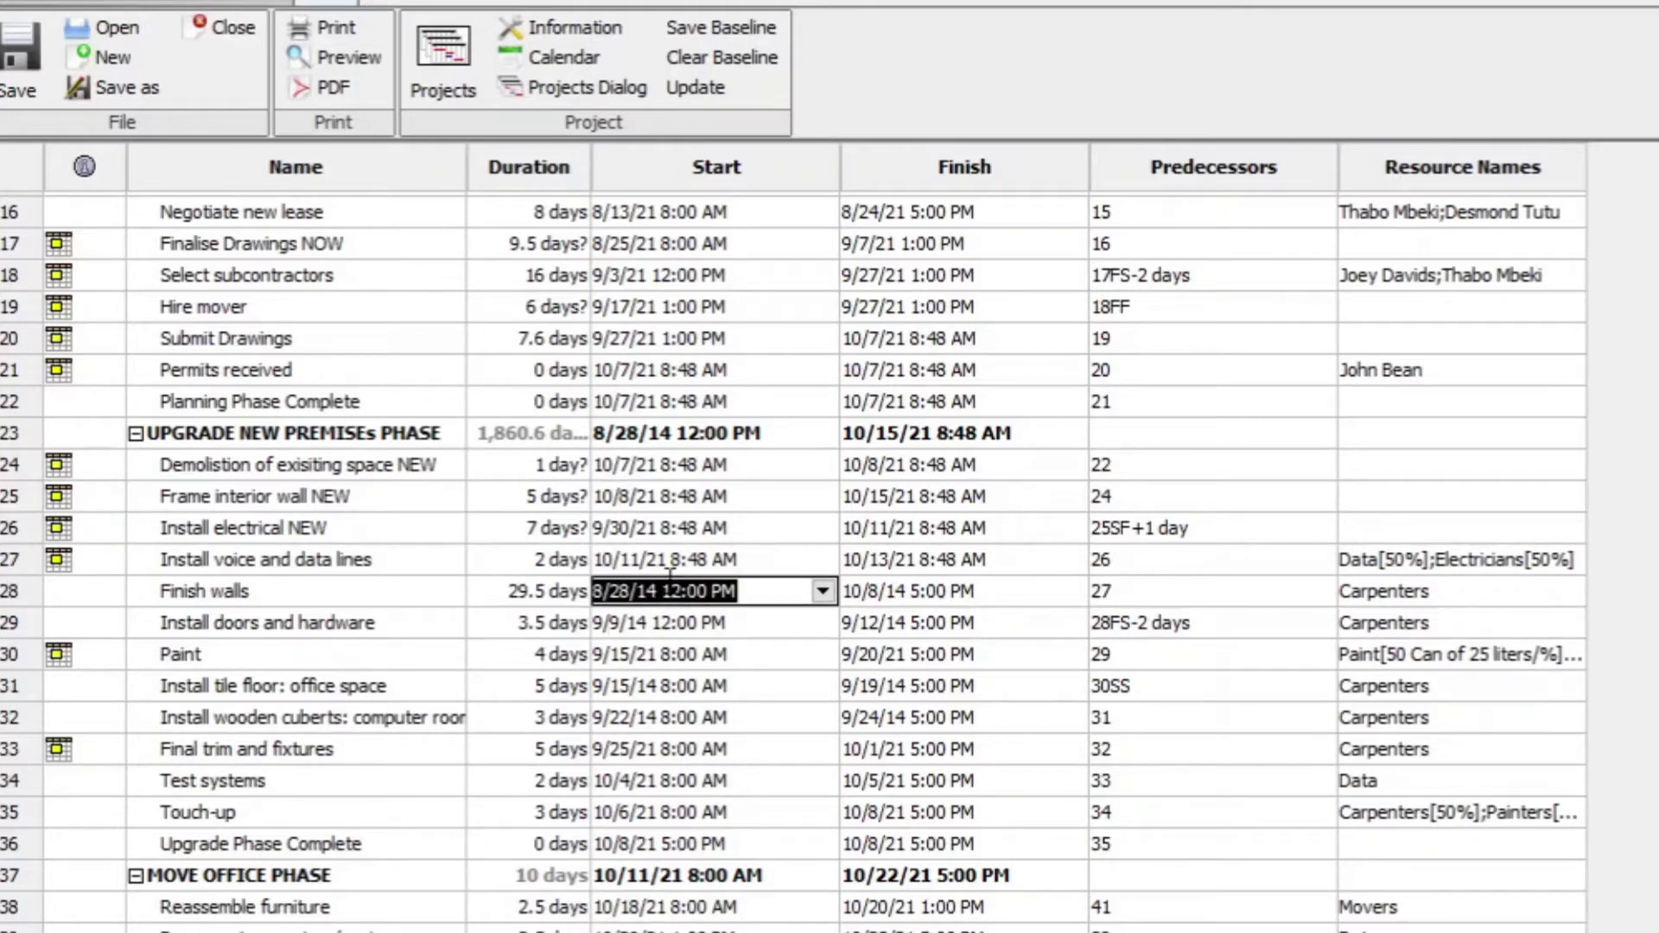
- Delete the predecessors of Finish walls (27), Install doors and hardware (28FS-2 days) and Install voice and data lines (26)
left_click(1144, 586)
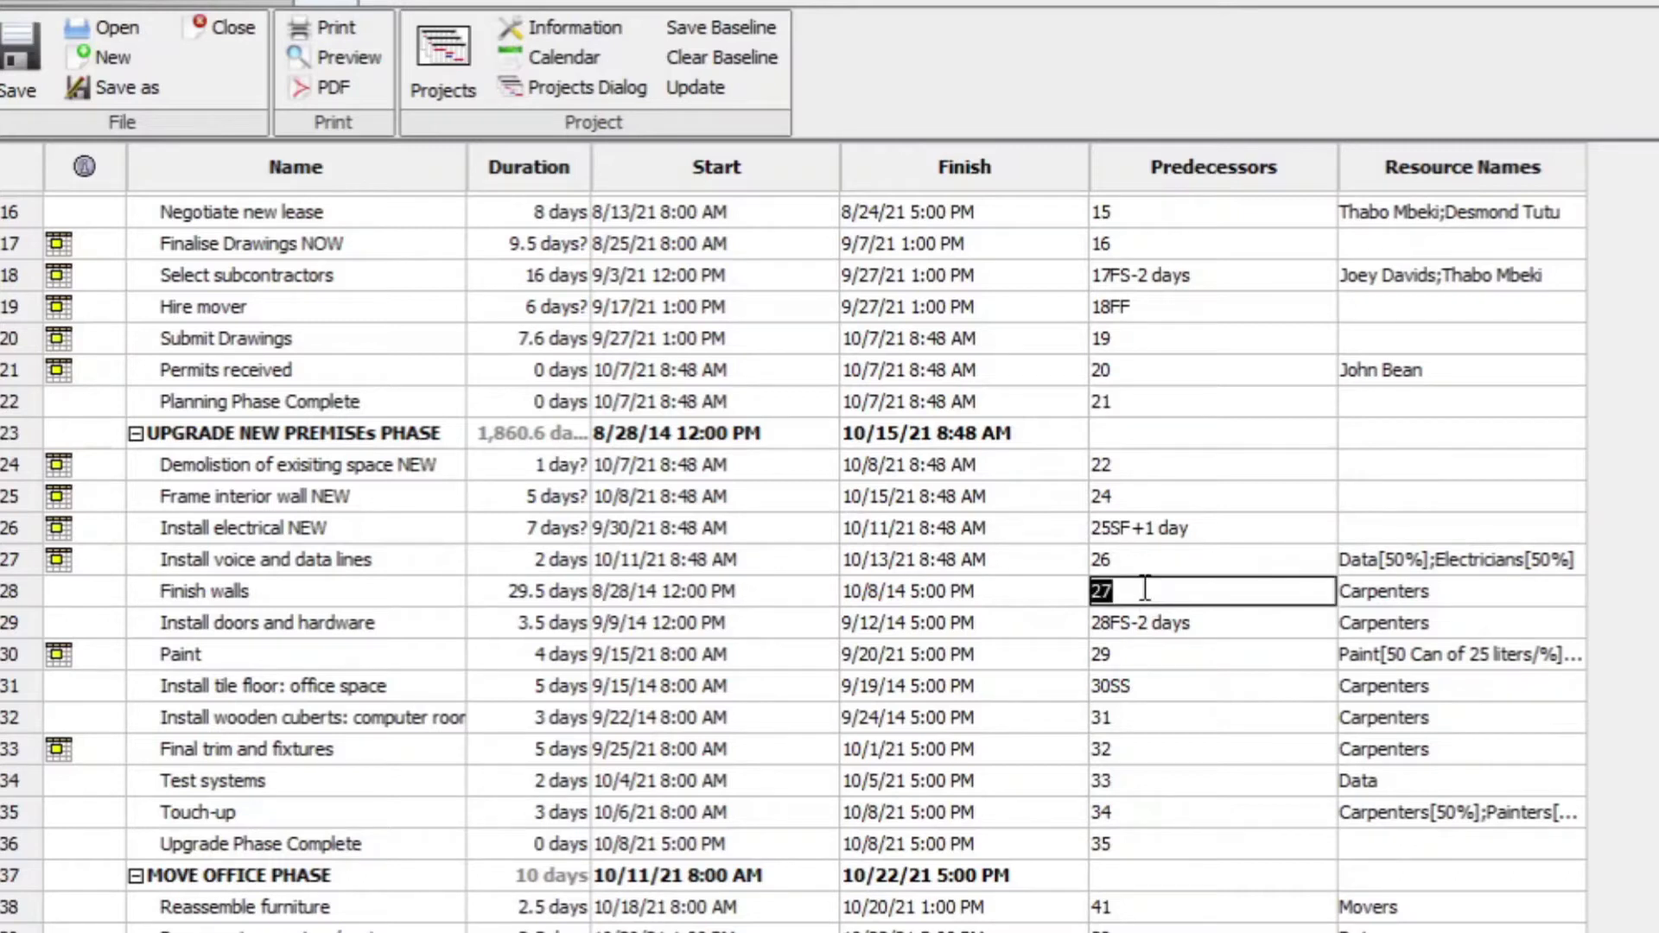
key("Delete")
left_click(1136, 617)
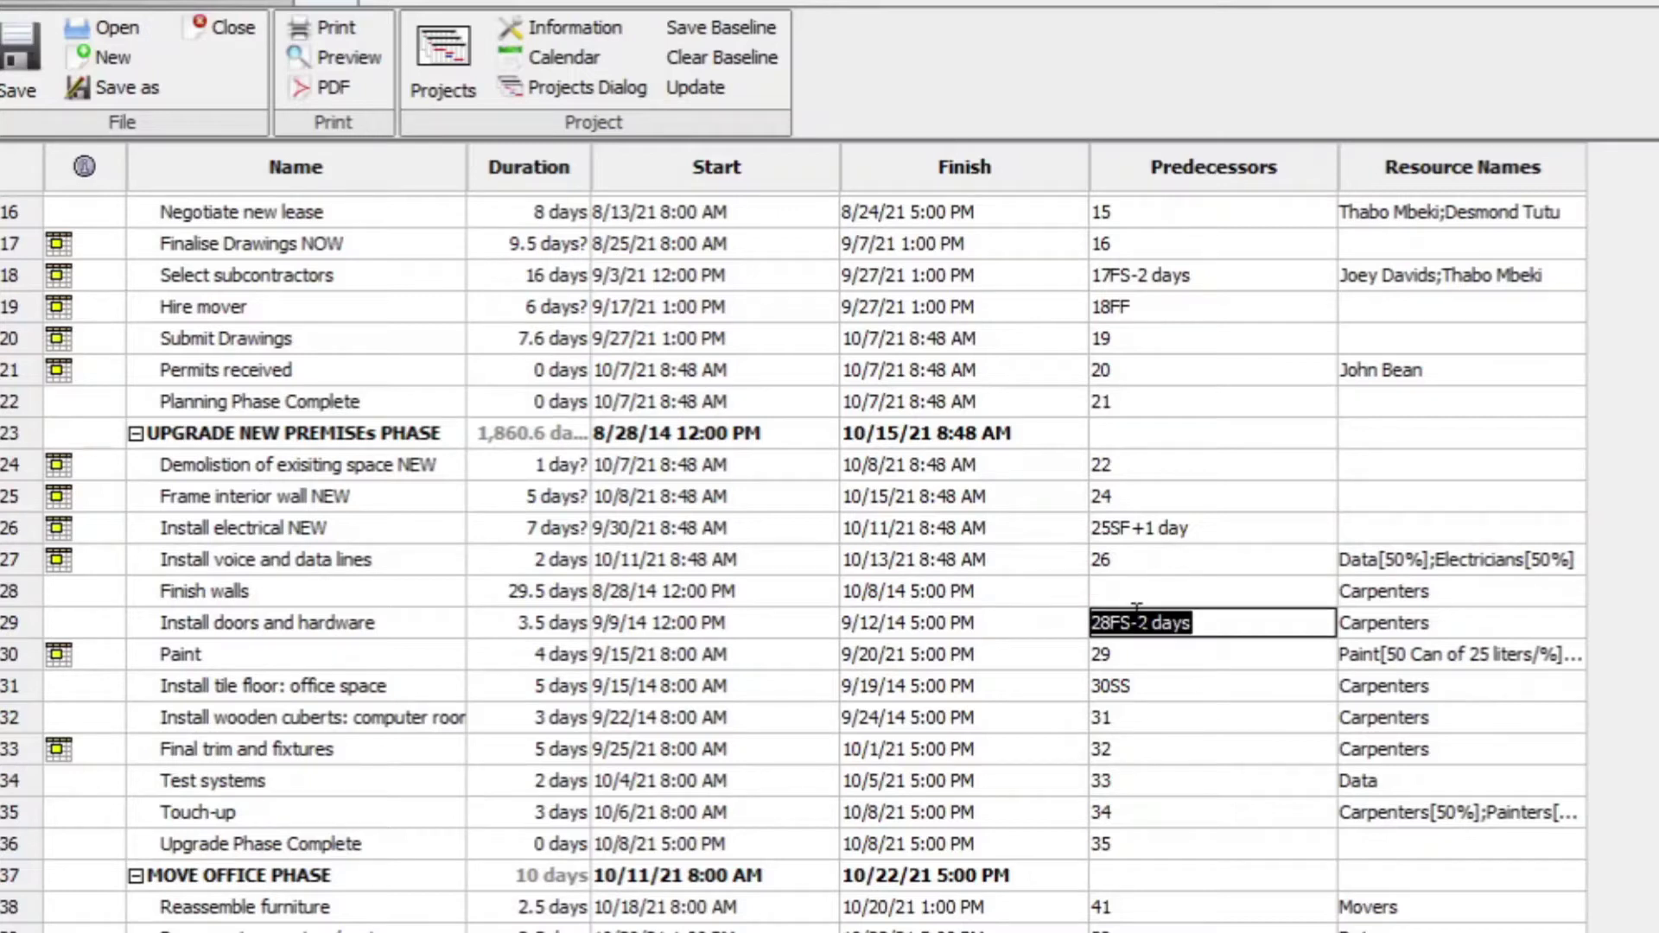
key("Delete")
left_click(1113, 562)
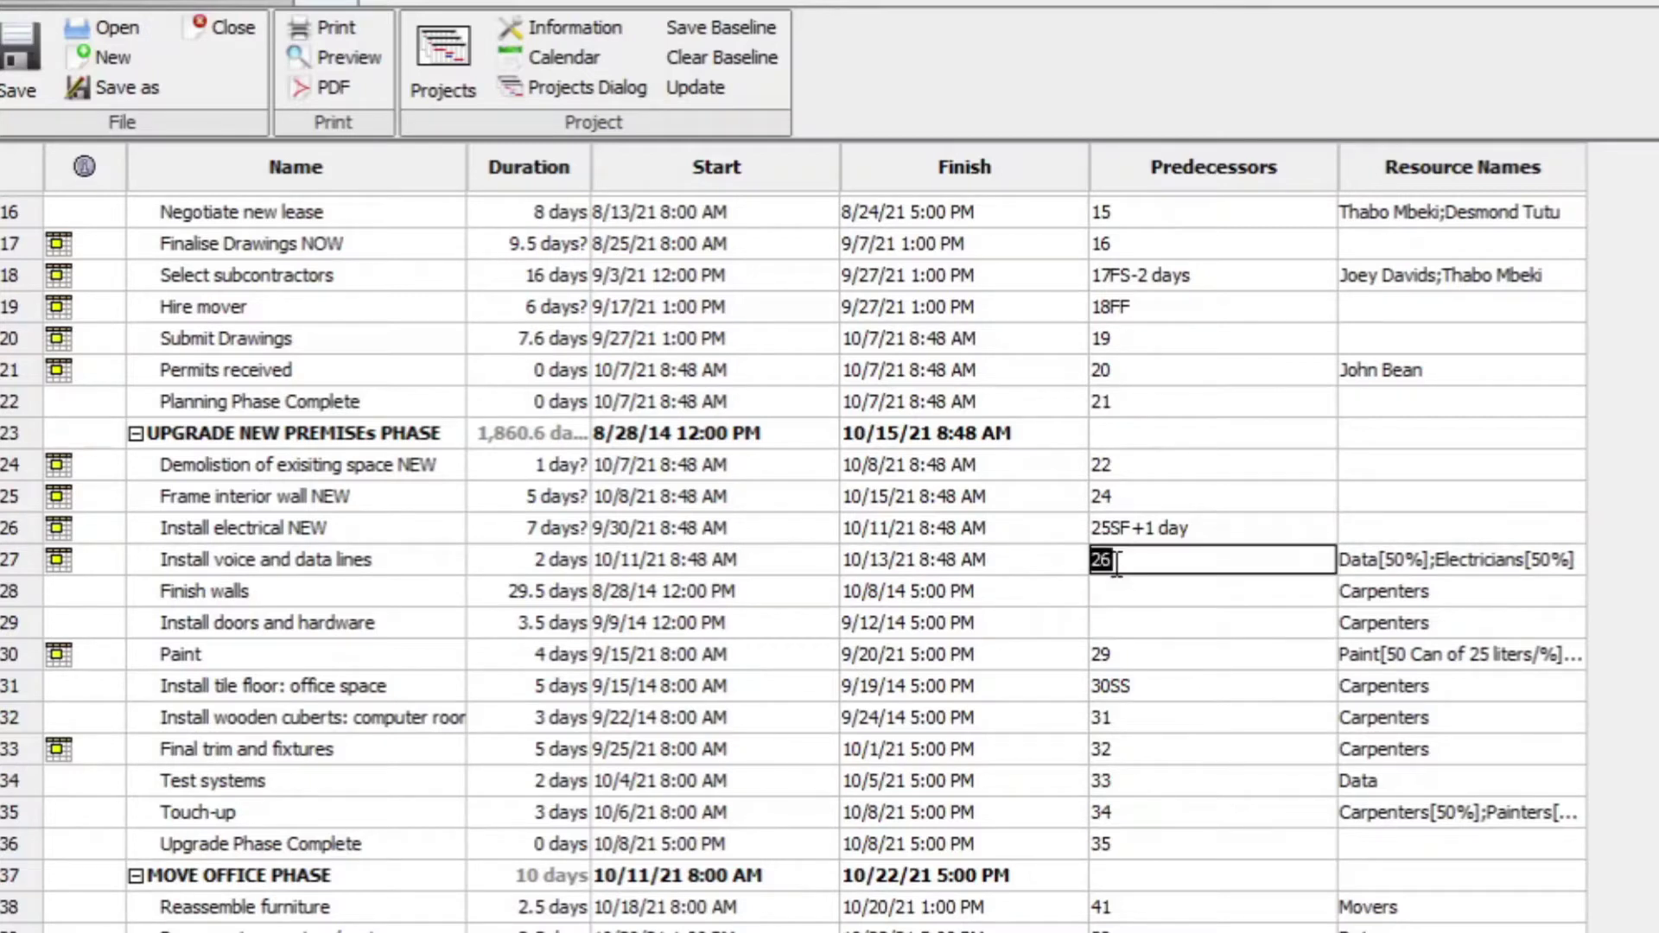
key("Delete")
- Restore the Finish walls start year to 14
left_click(650, 587)
left_click(652, 590)
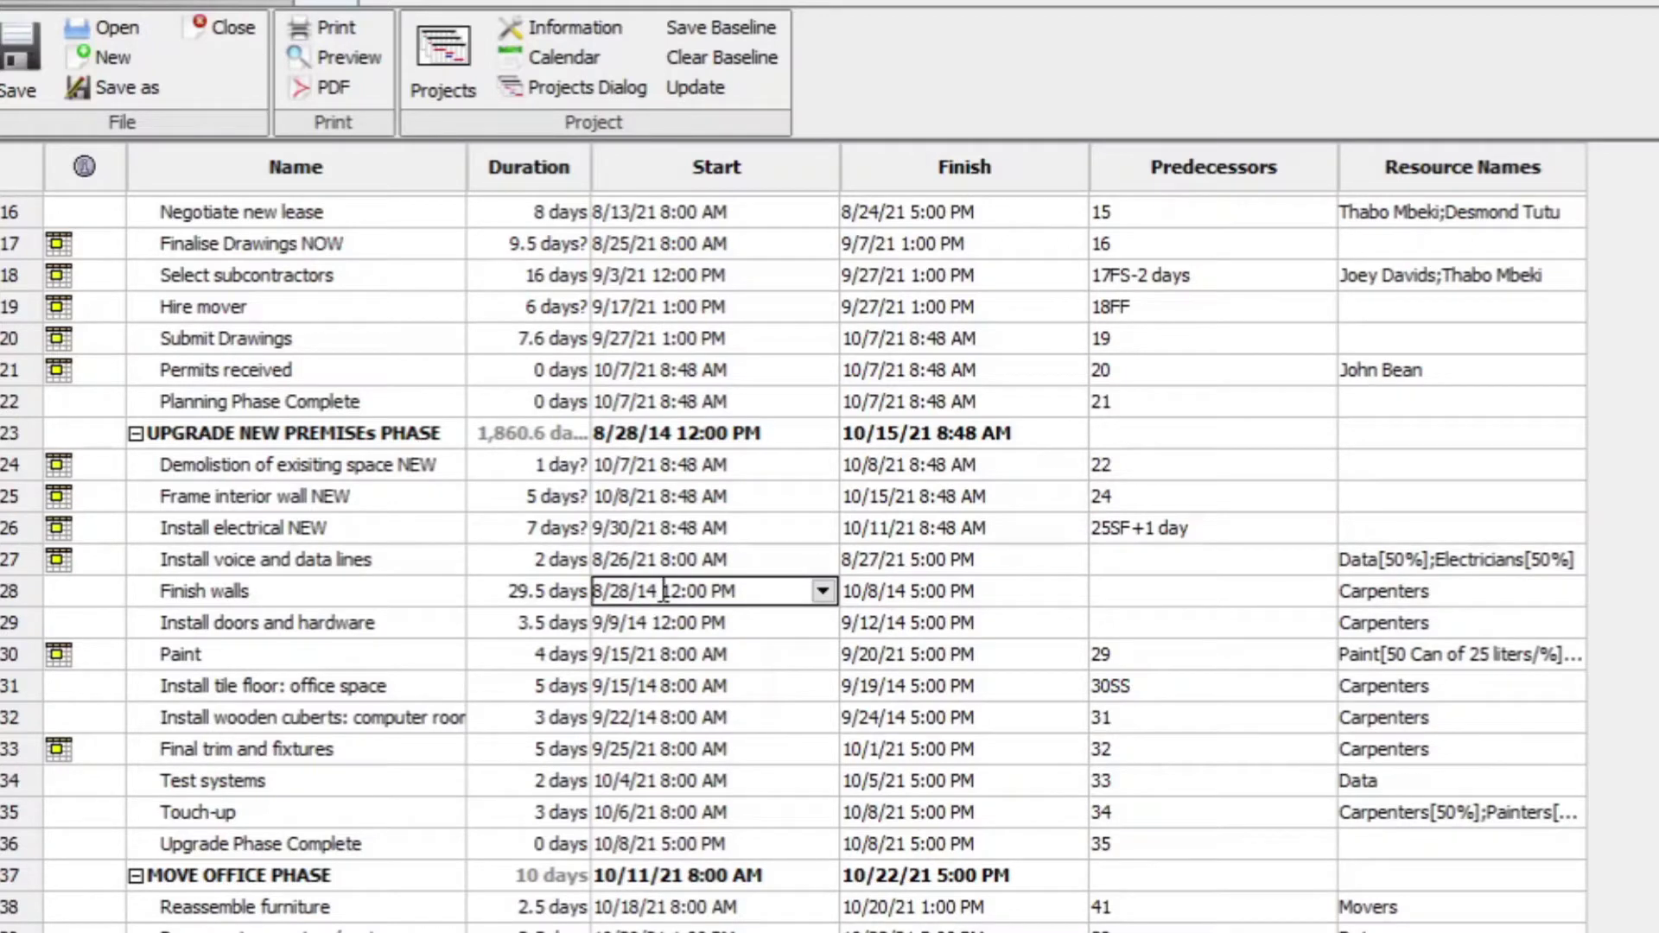
key("BackSpace")
key("BackSpace")
key("BackSpace")
type("14")
left_click(730, 619)
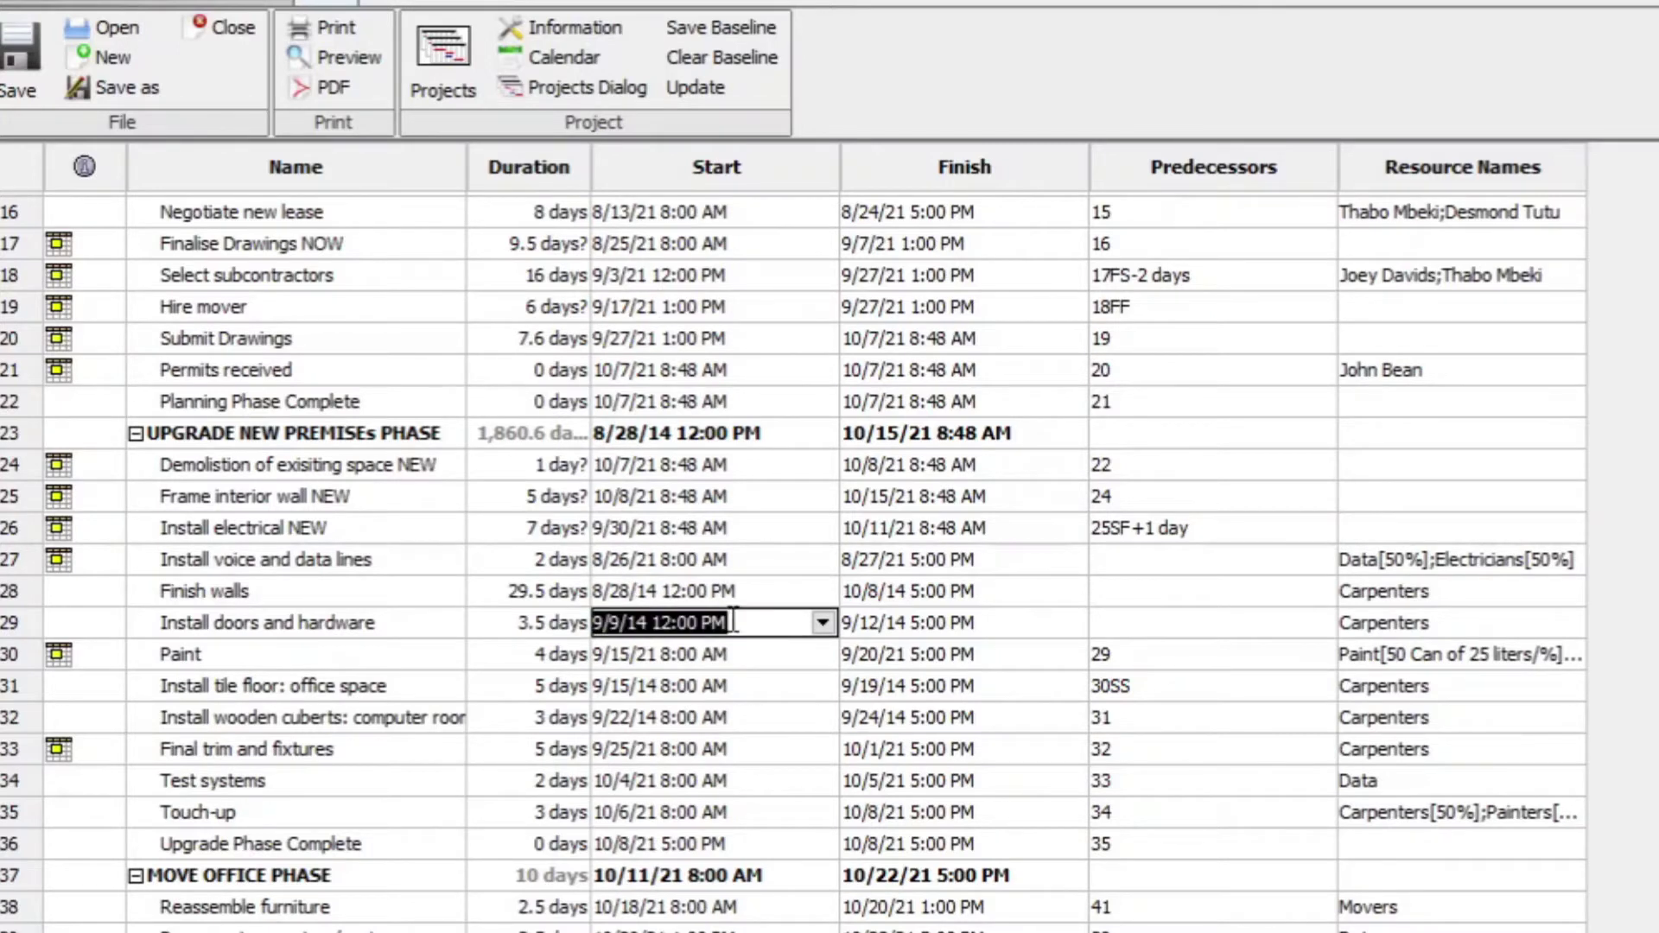
- Create an 'AAA 000 Main - Copy' backup of the project file in its folder
left_click(710, 578)
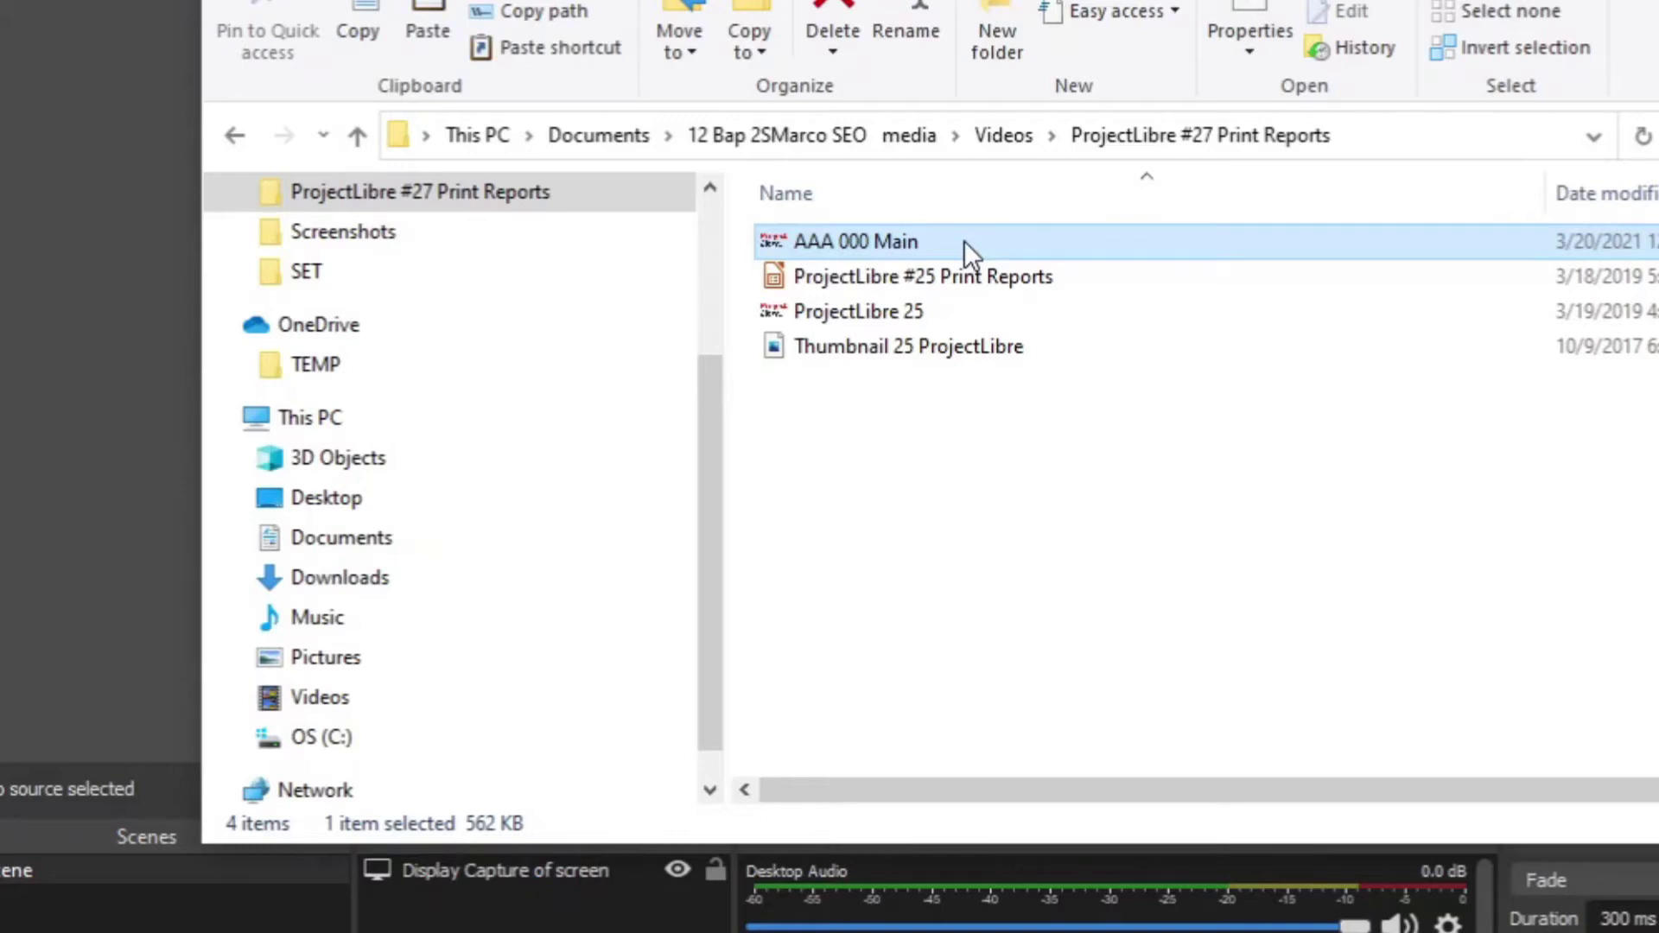
key("ctrl+v")
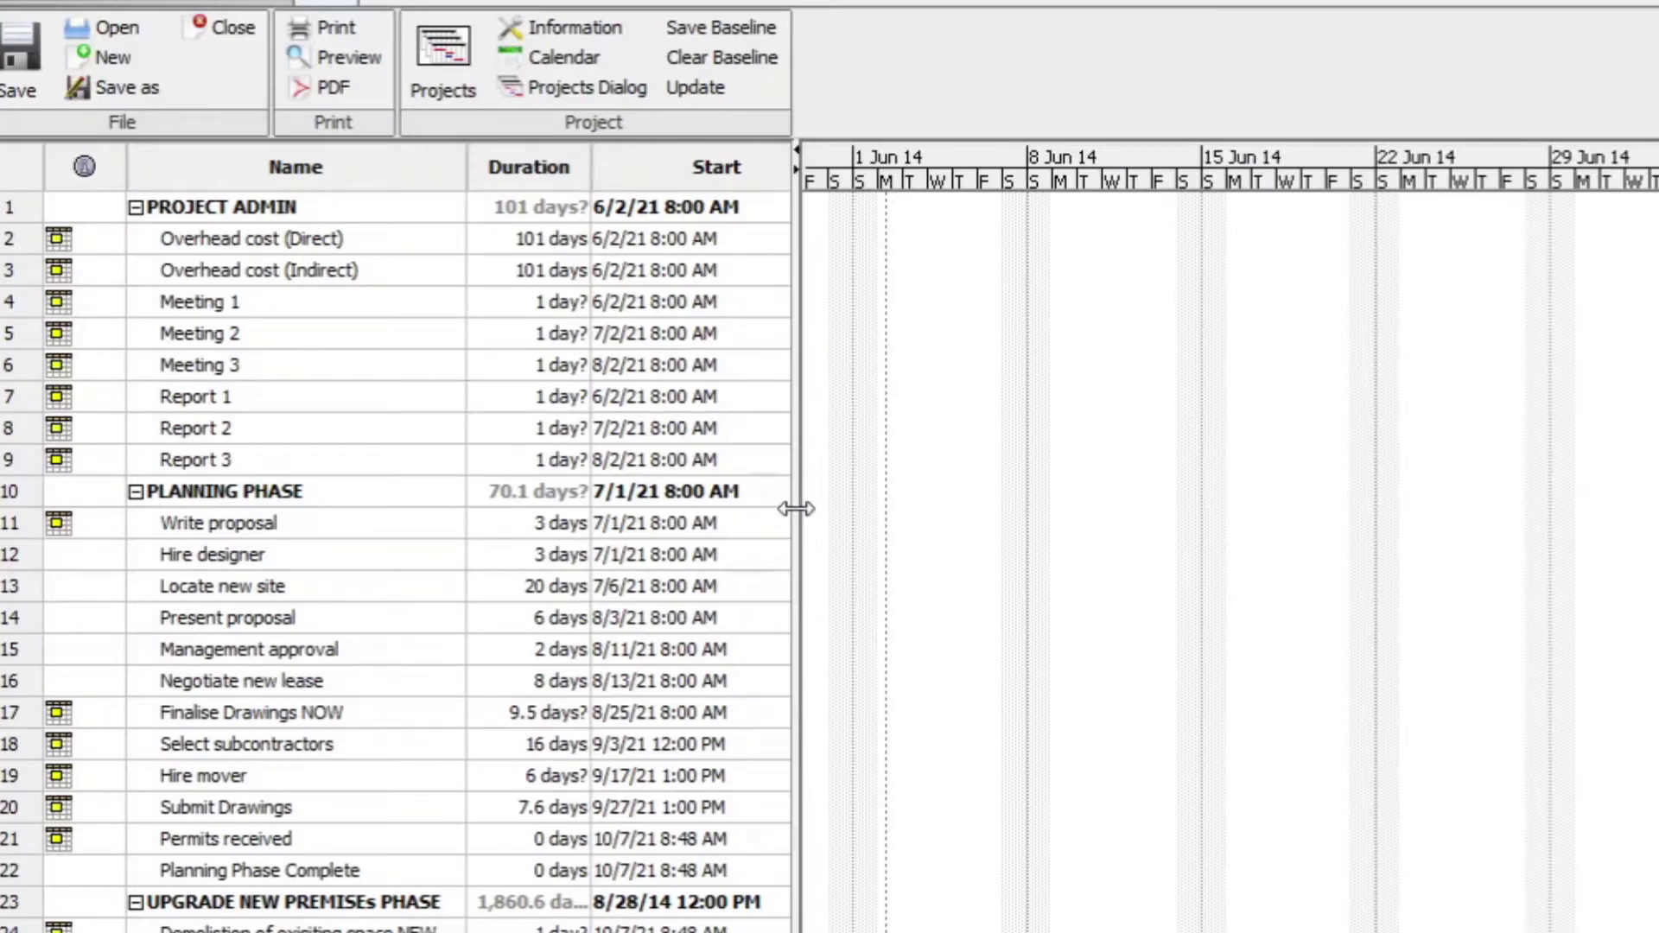
- Widen the task table to show Finish and Predecessors, then scroll down and select Finish walls
left_click_drag(796, 523, 1375, 482)
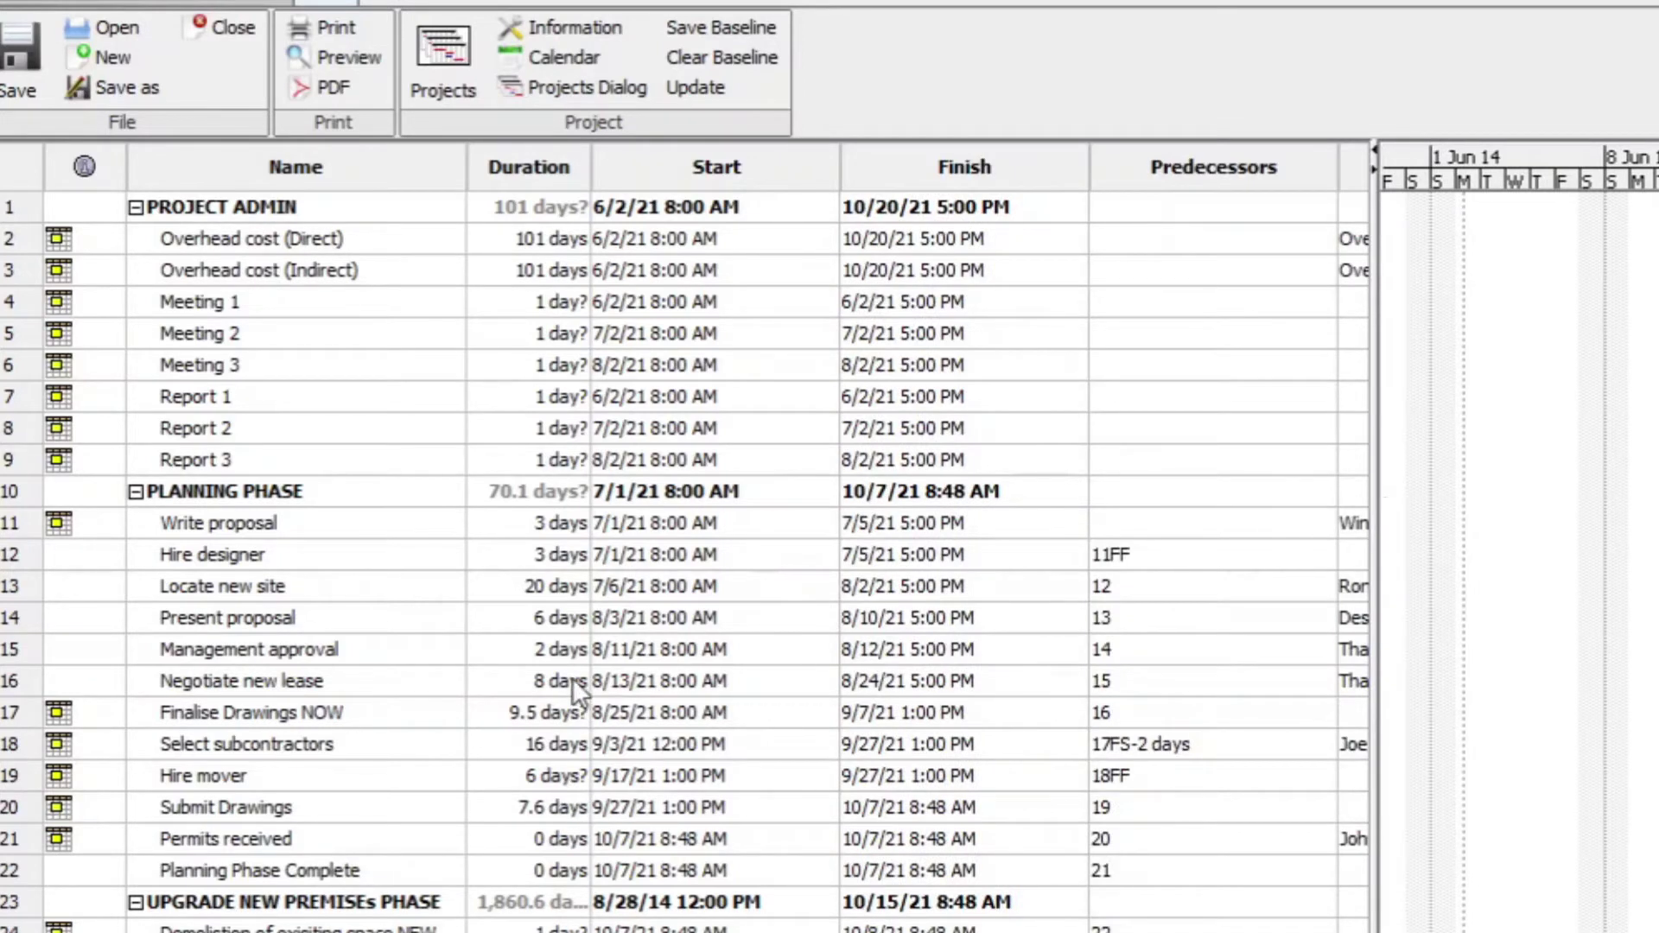
scroll(156, 499, "down", 6)
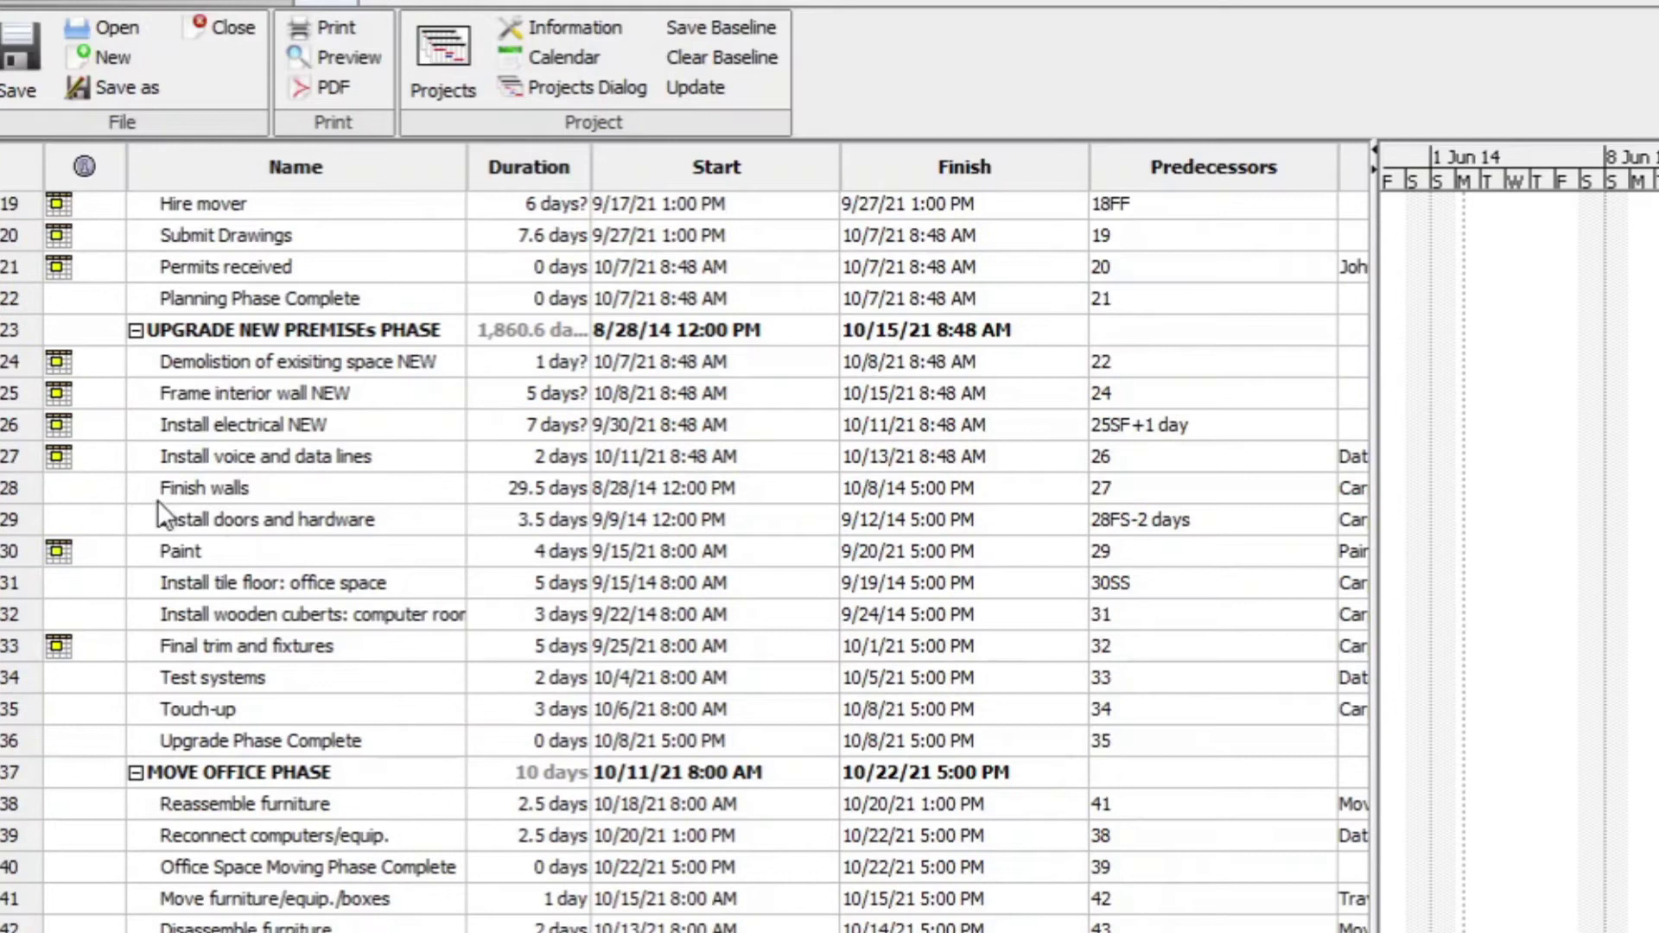
left_click(13, 490)
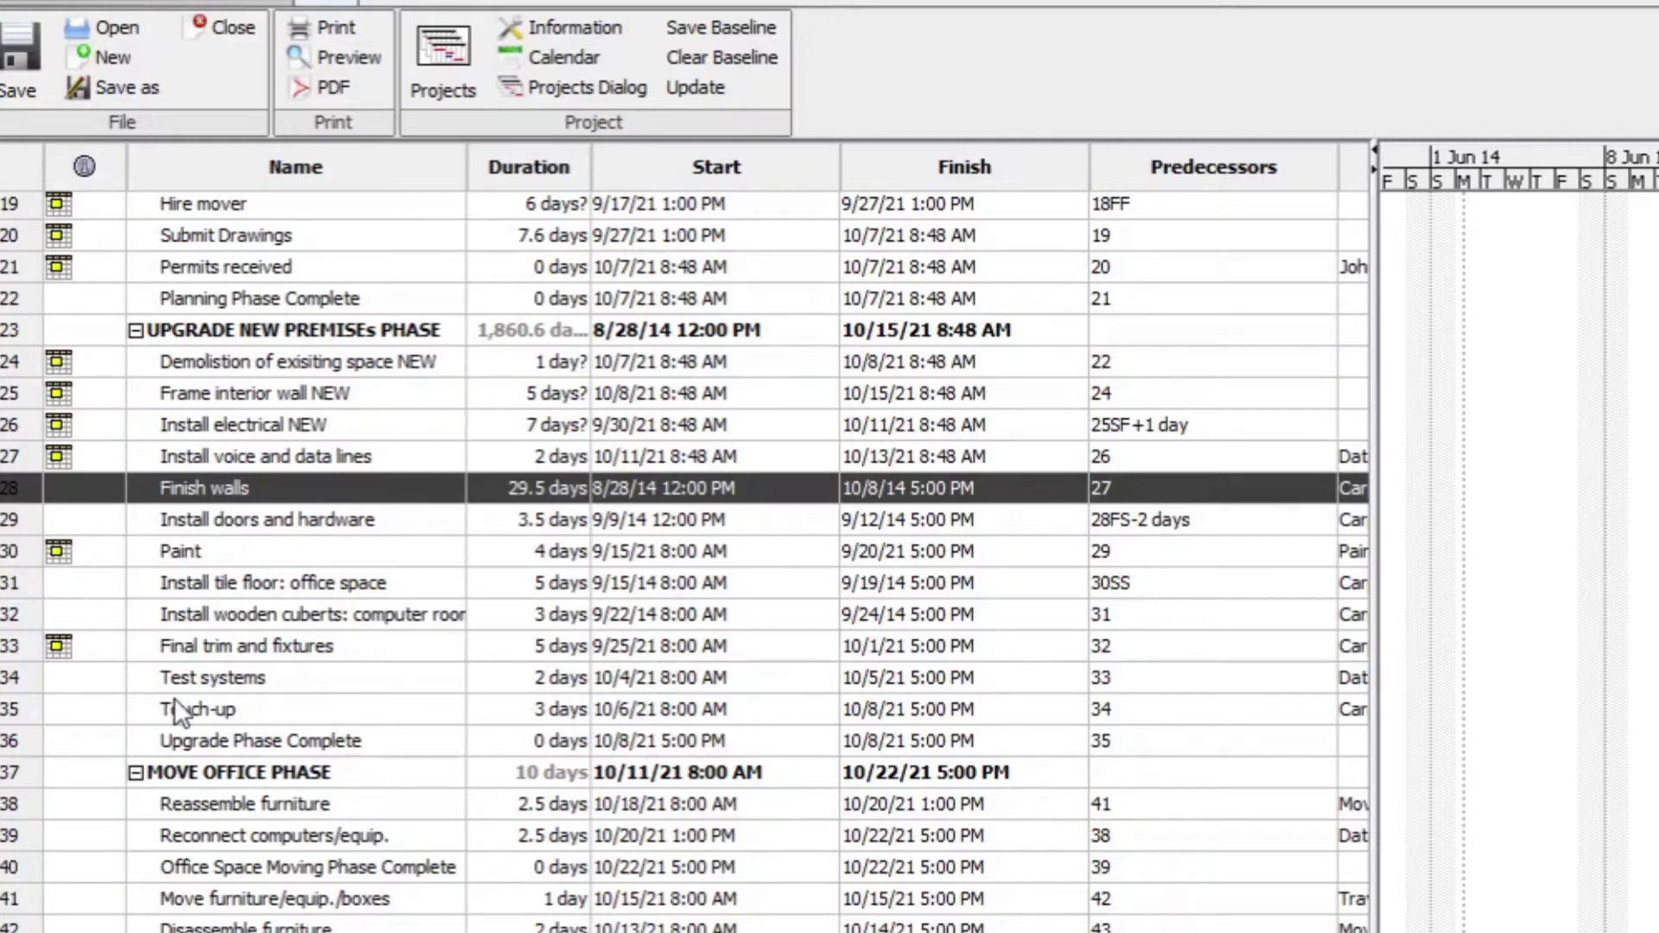
- Insert a blank task above Touch-up
left_click(20, 704)
right_click(22, 704)
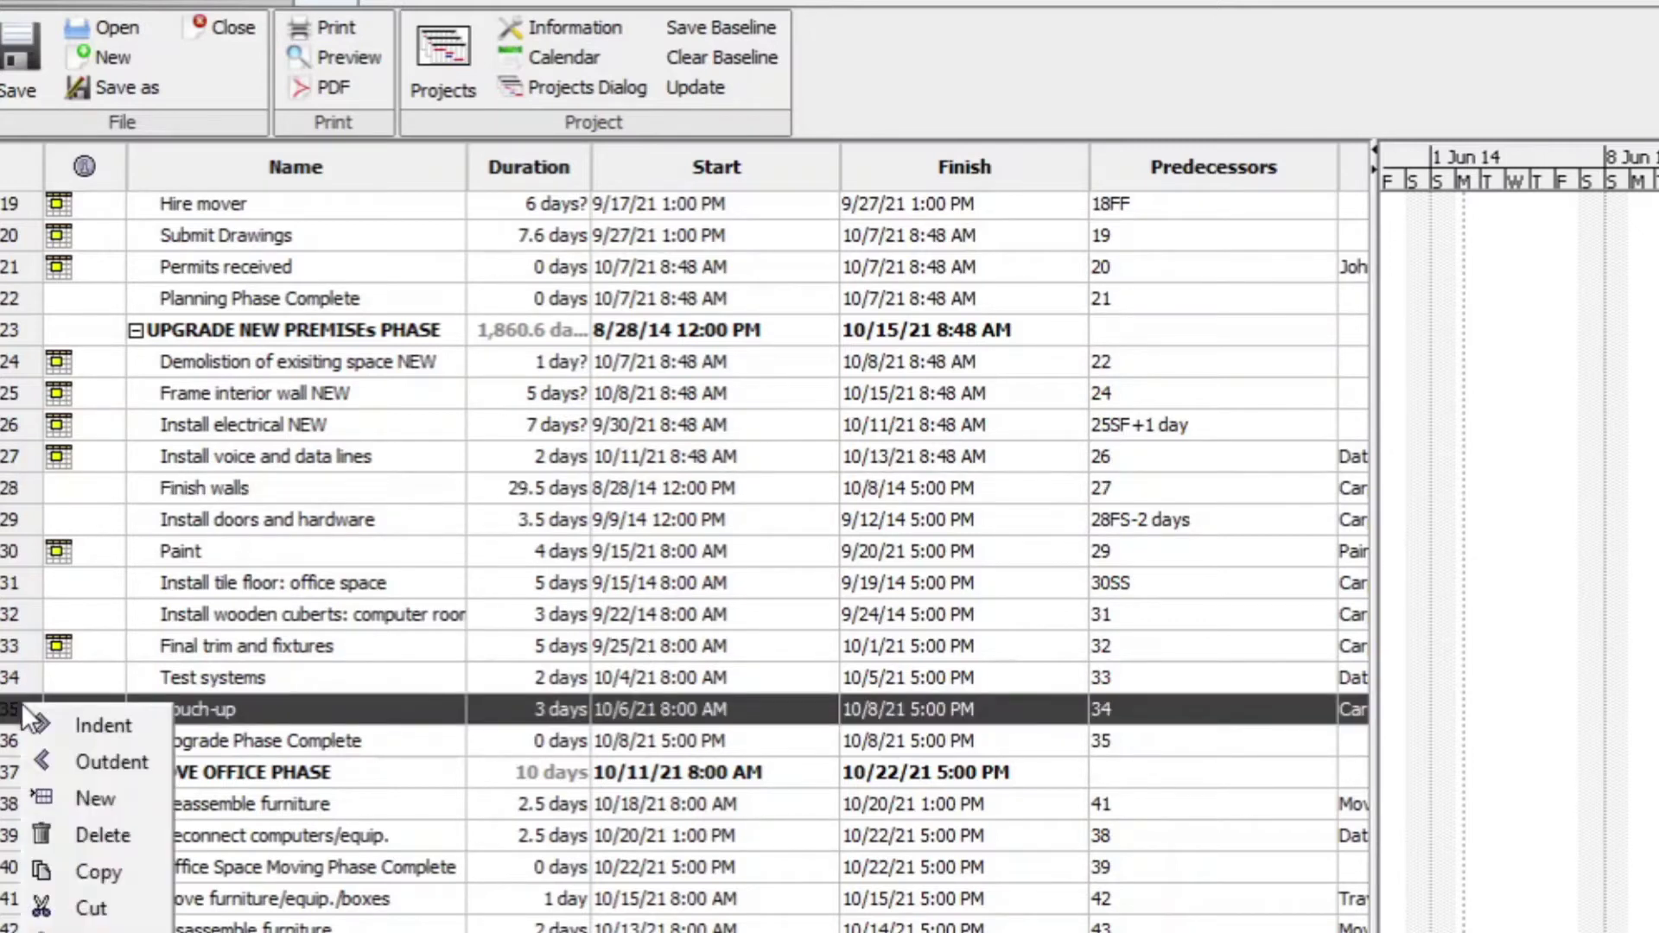
left_click(123, 801)
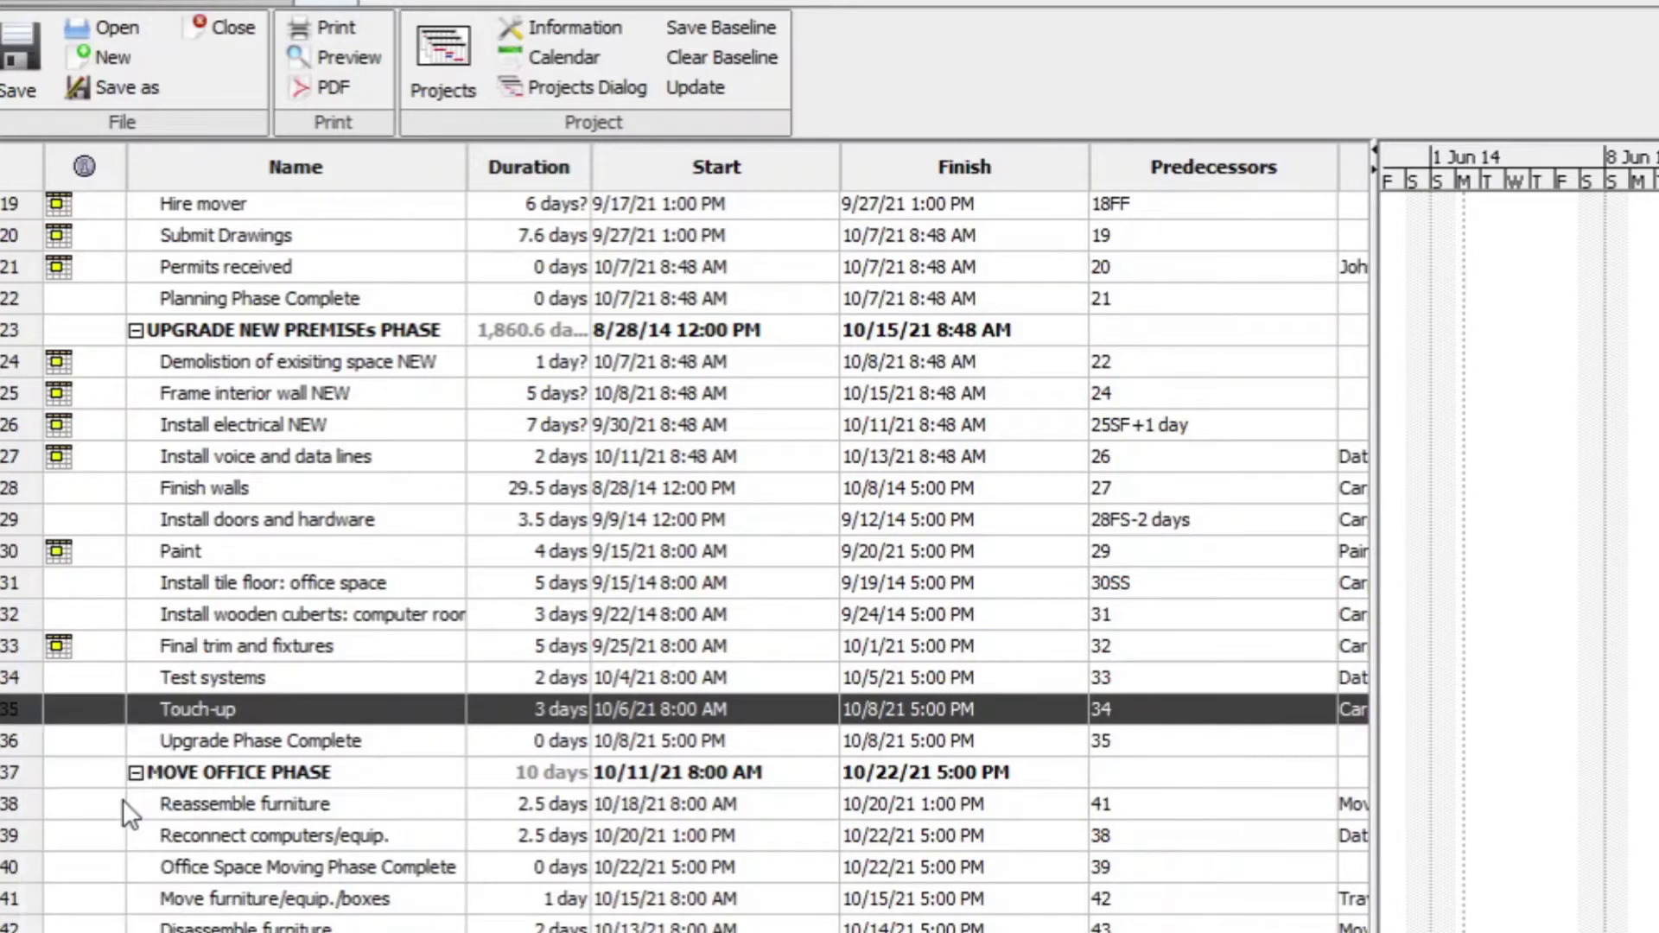
- Name the new task 'Finish wall NEW'
left_click(294, 711)
type("T")
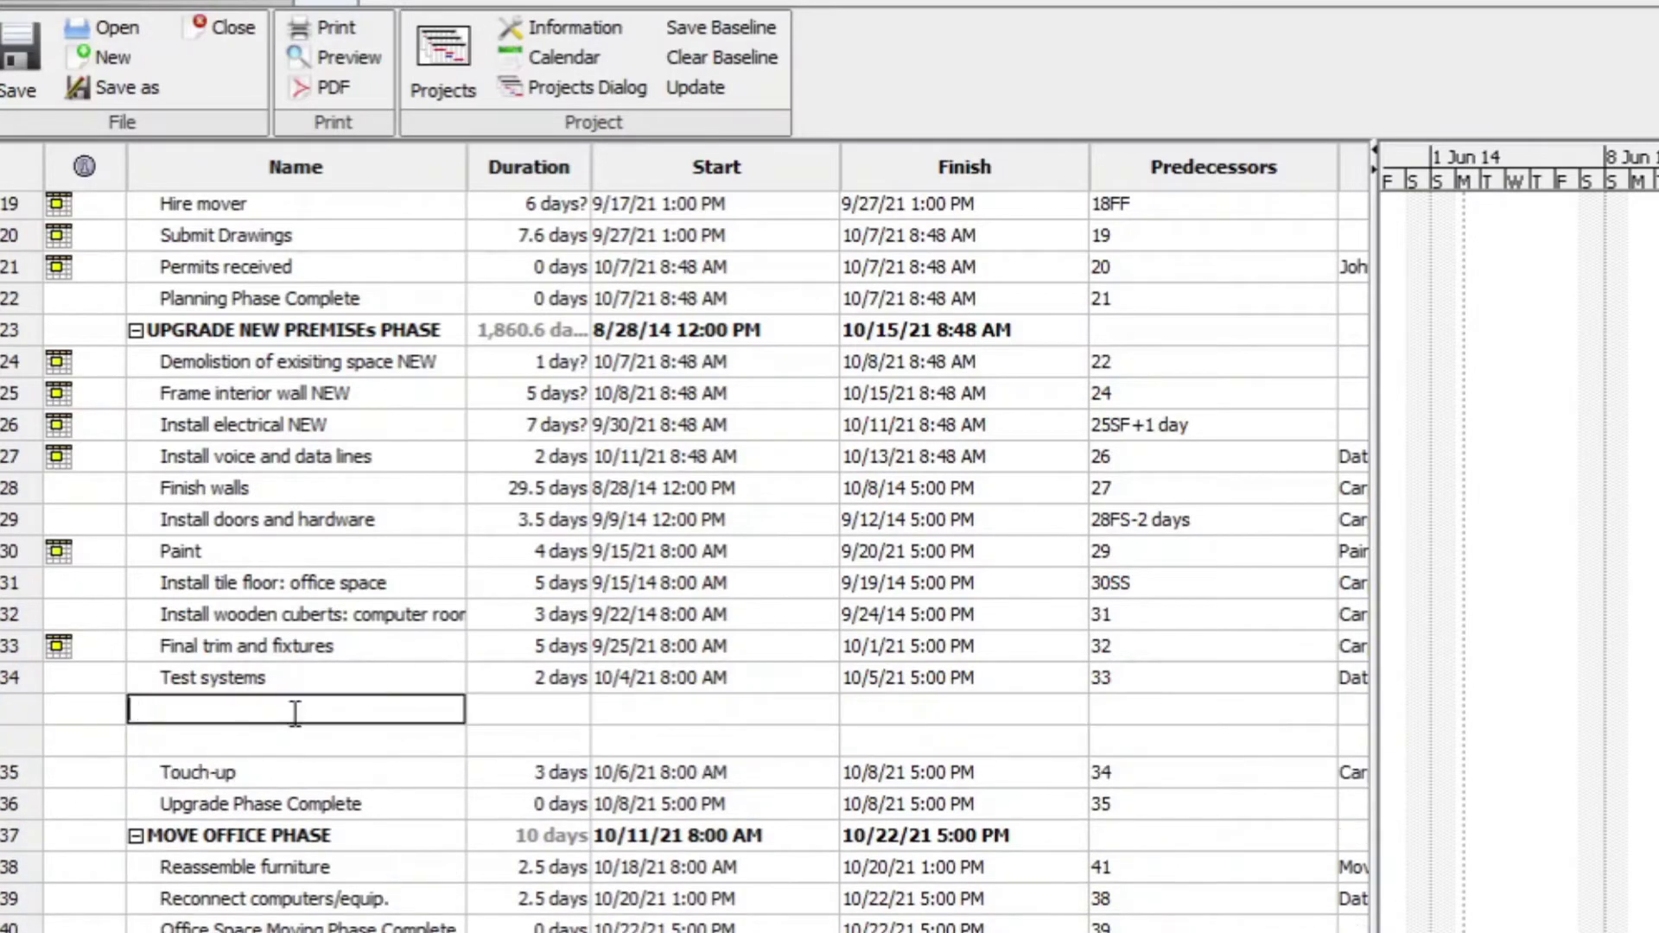
type("an")
key("BackSpace")
type("sk")
type(" w")
type("a")
key("BackSpace")
key("BackSpace")
key("BackSpace")
key("BackSpace")
key("BackSpace")
key("BackSpace")
key("BackSpace")
type("Fi")
type("nsi")
key("BackSpace")
key("BackSpace")
type("i")
type("sh wall ")
type("NEW")
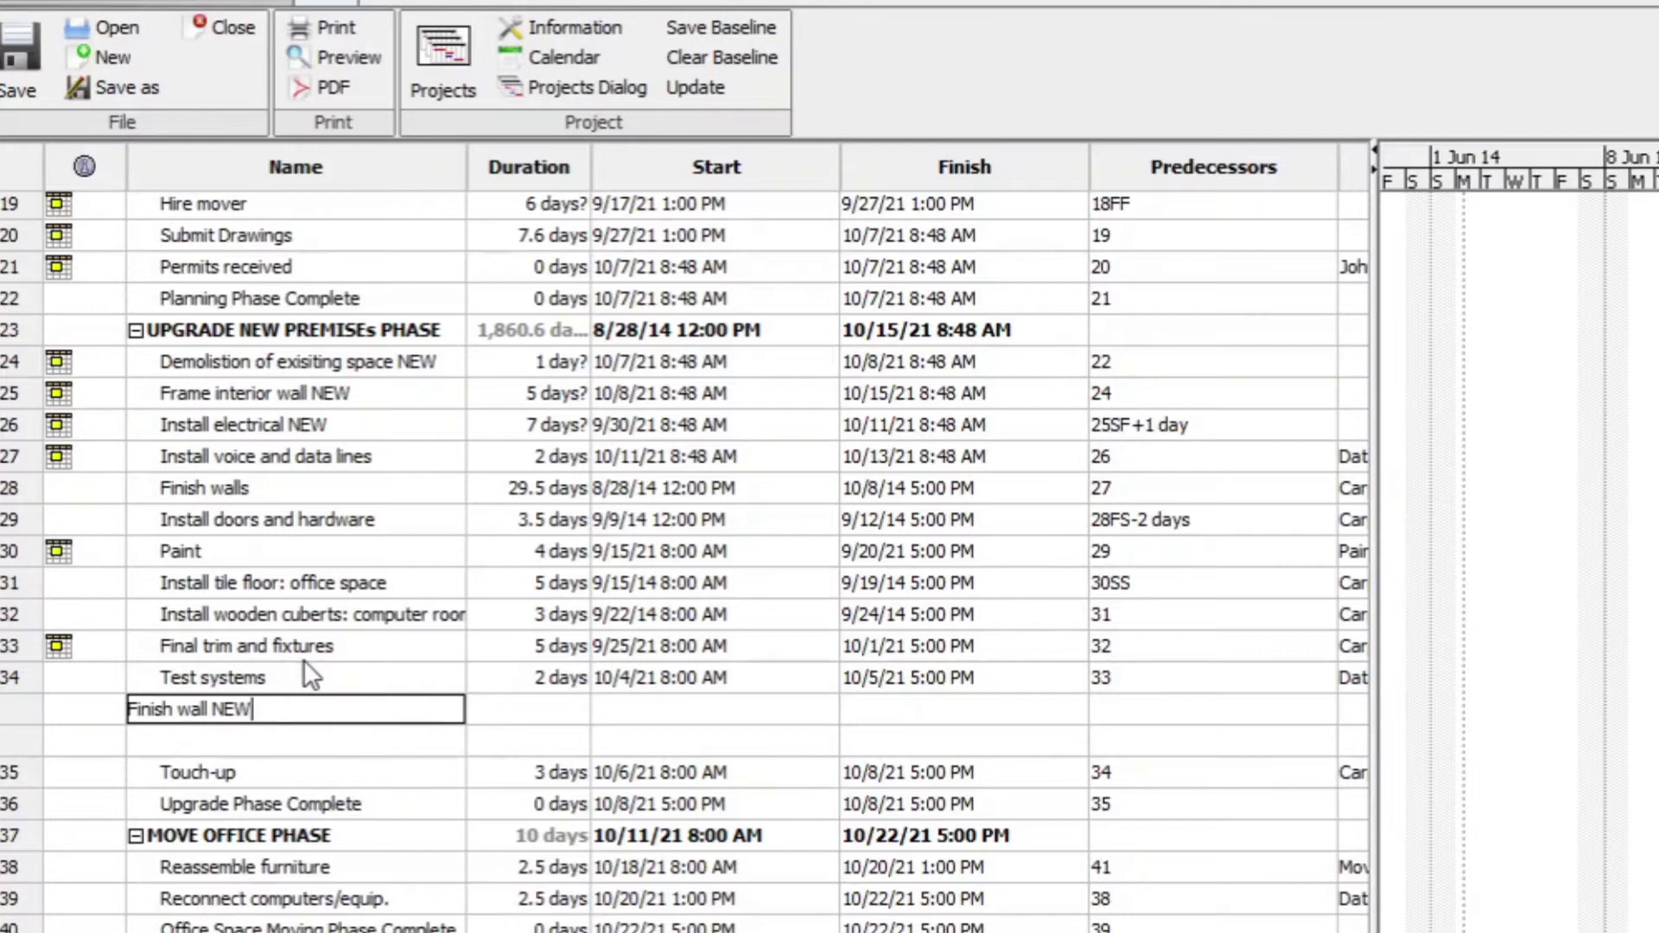
- Set Finish wall NEW's start date to 8/28/21
left_click(707, 710)
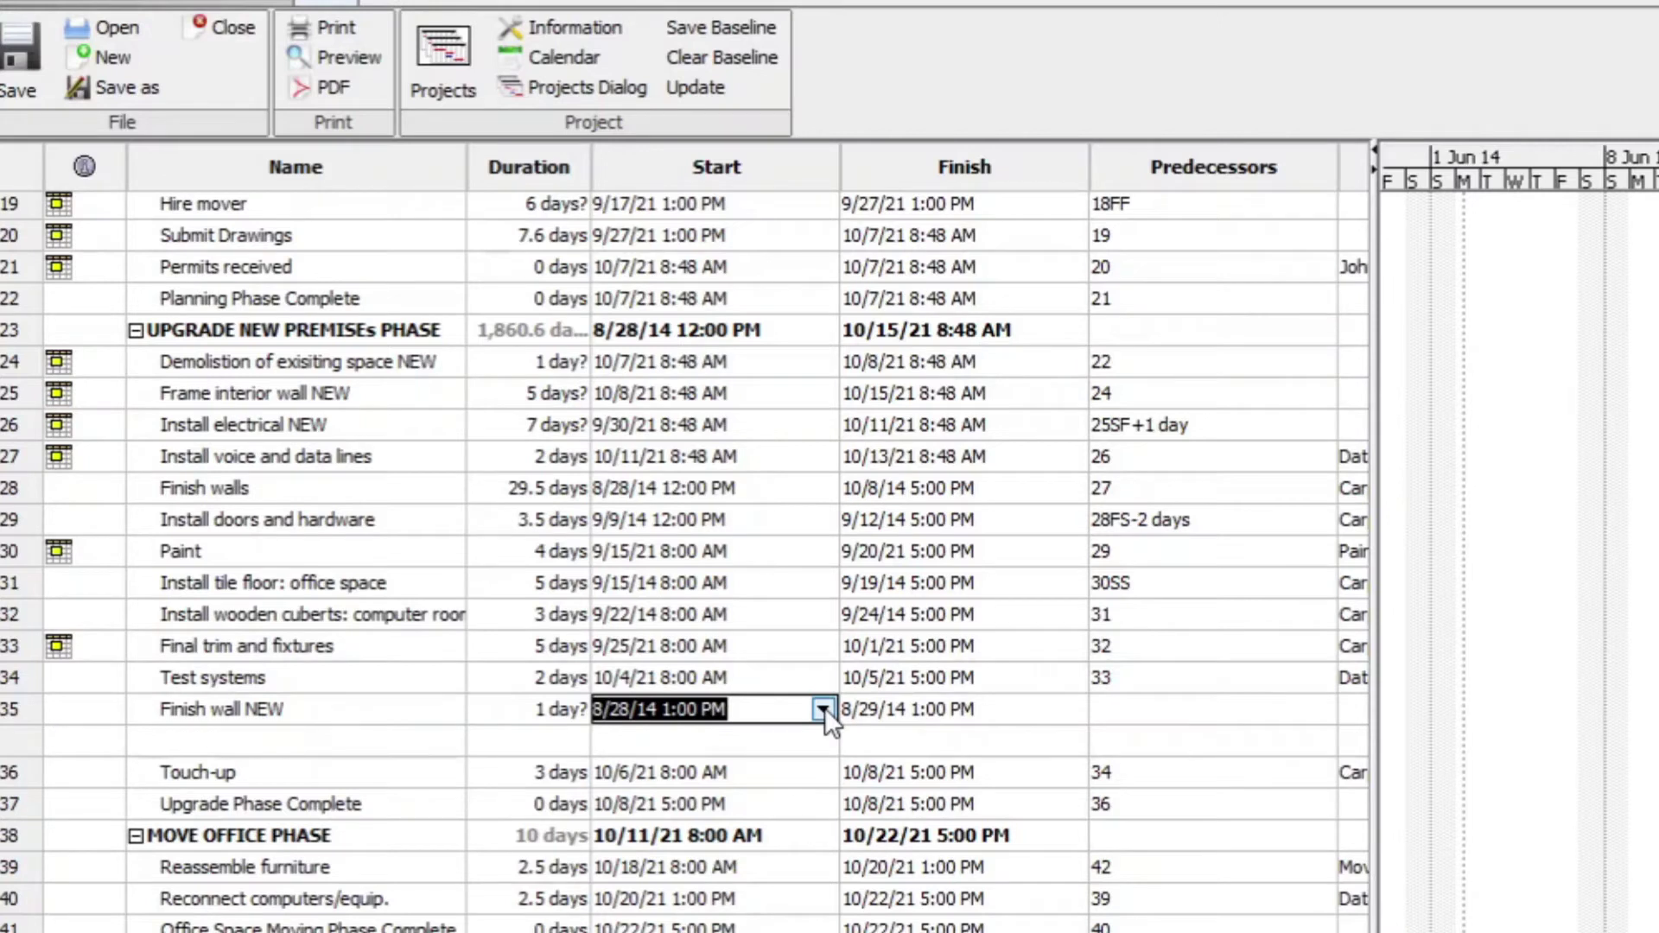
left_click(661, 708)
key("BackSpace")
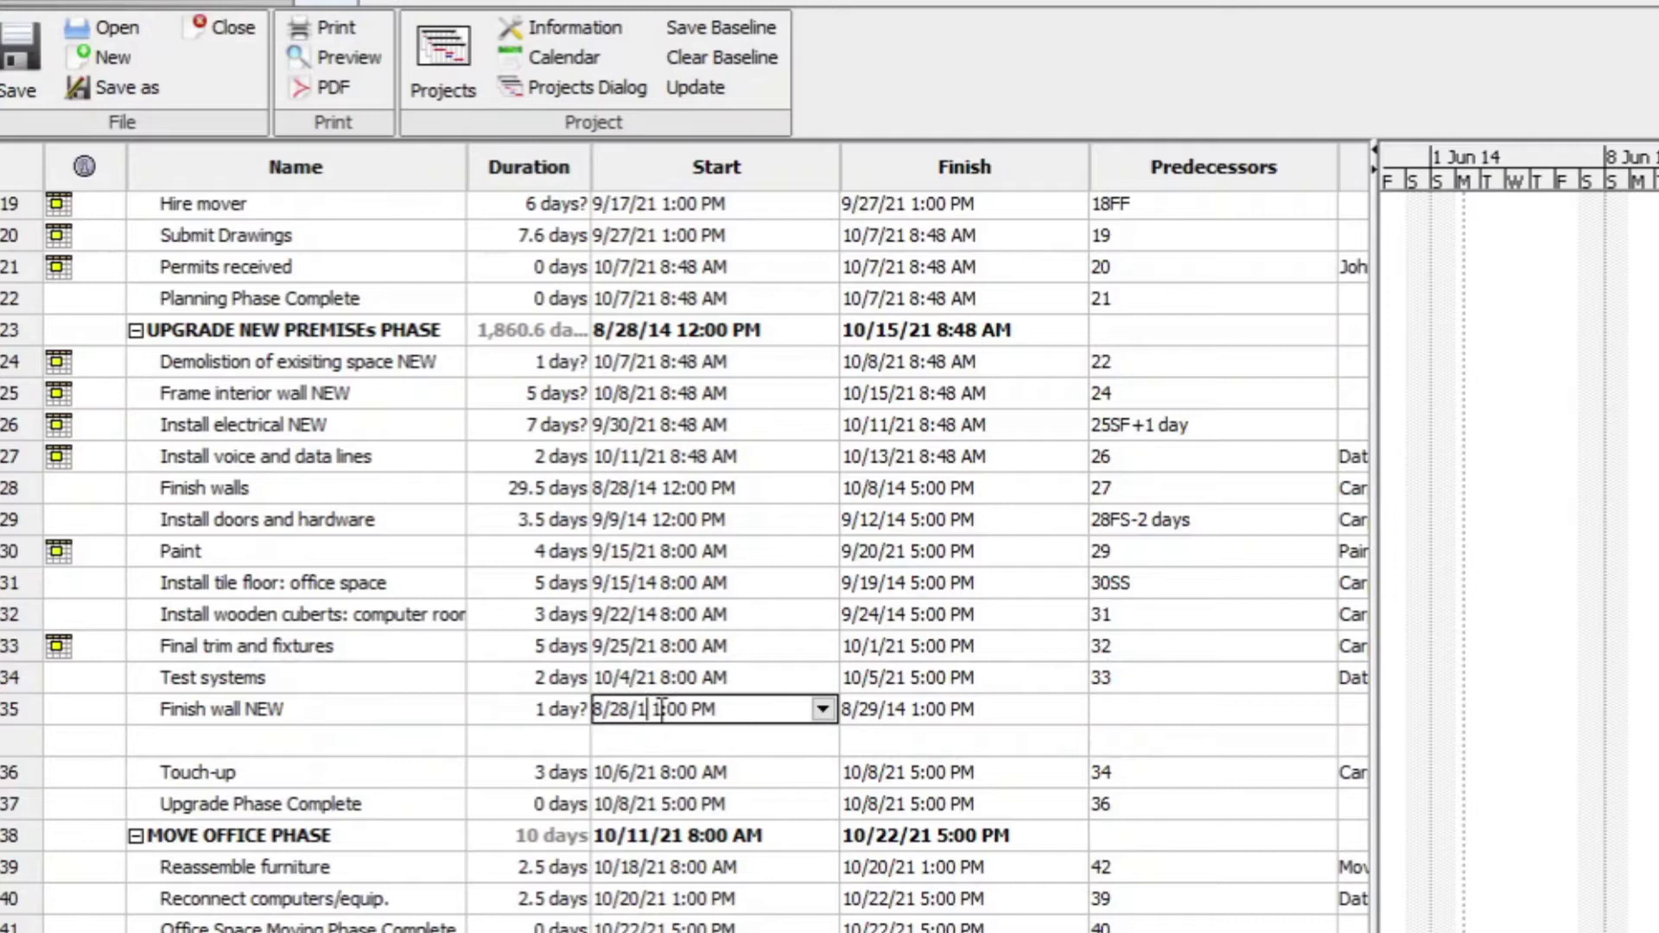
key("BackSpace")
type("21")
left_click(921, 735)
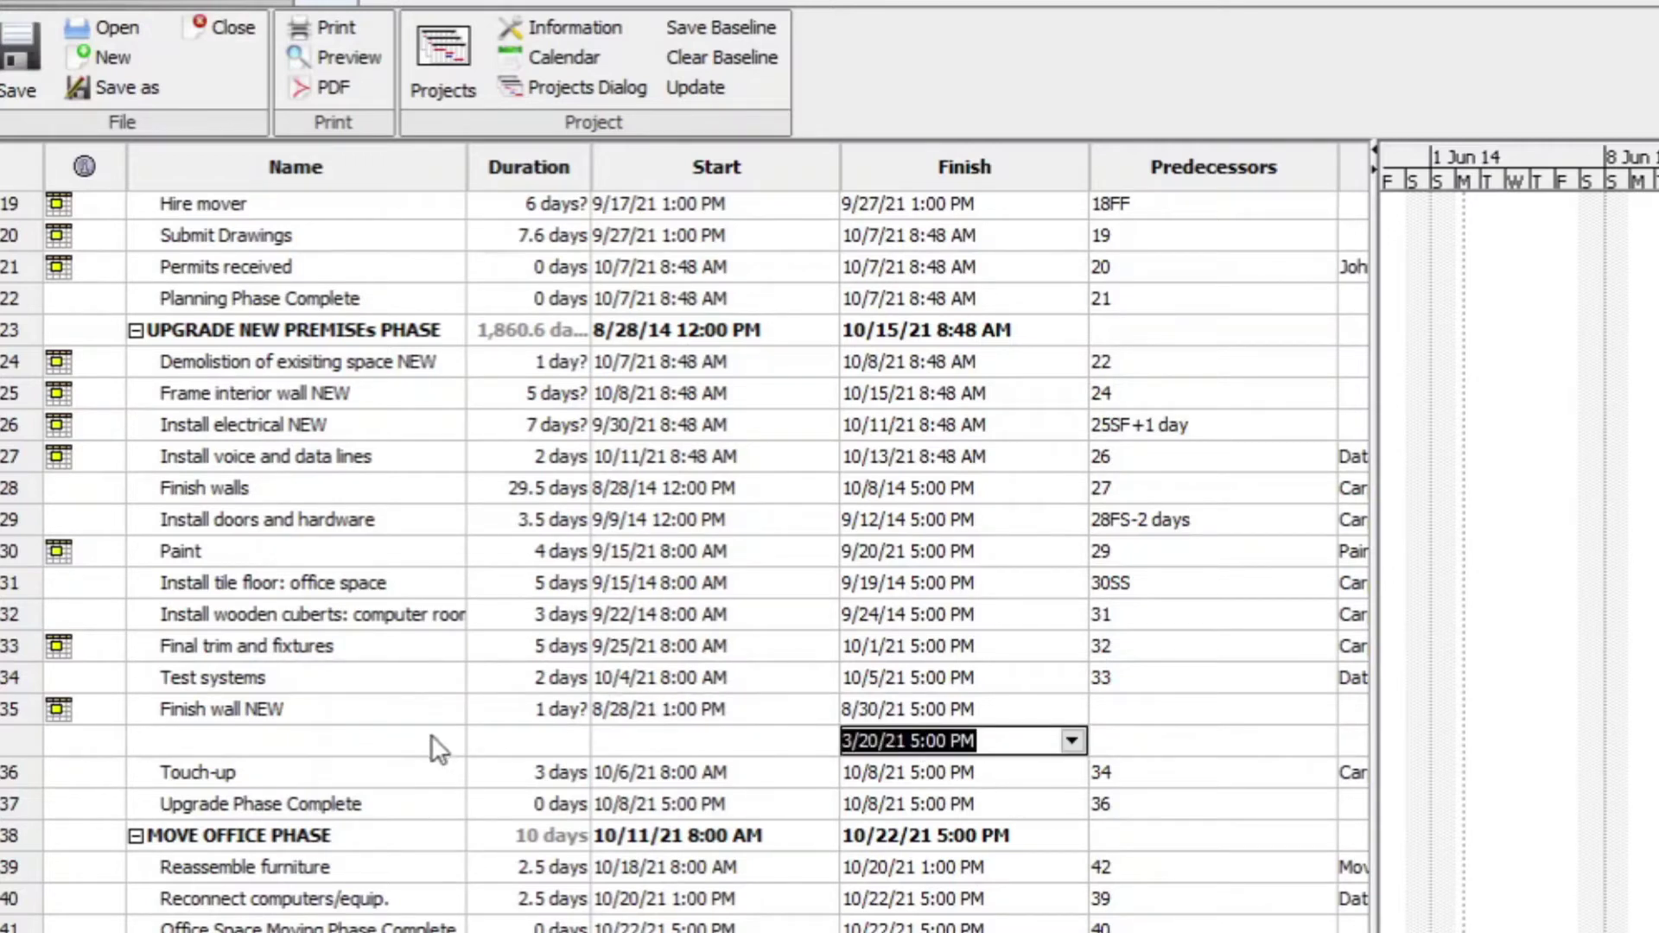
- Set Finish wall NEW's duration to 29.5 days, finishing 10/8/21
left_click(547, 710)
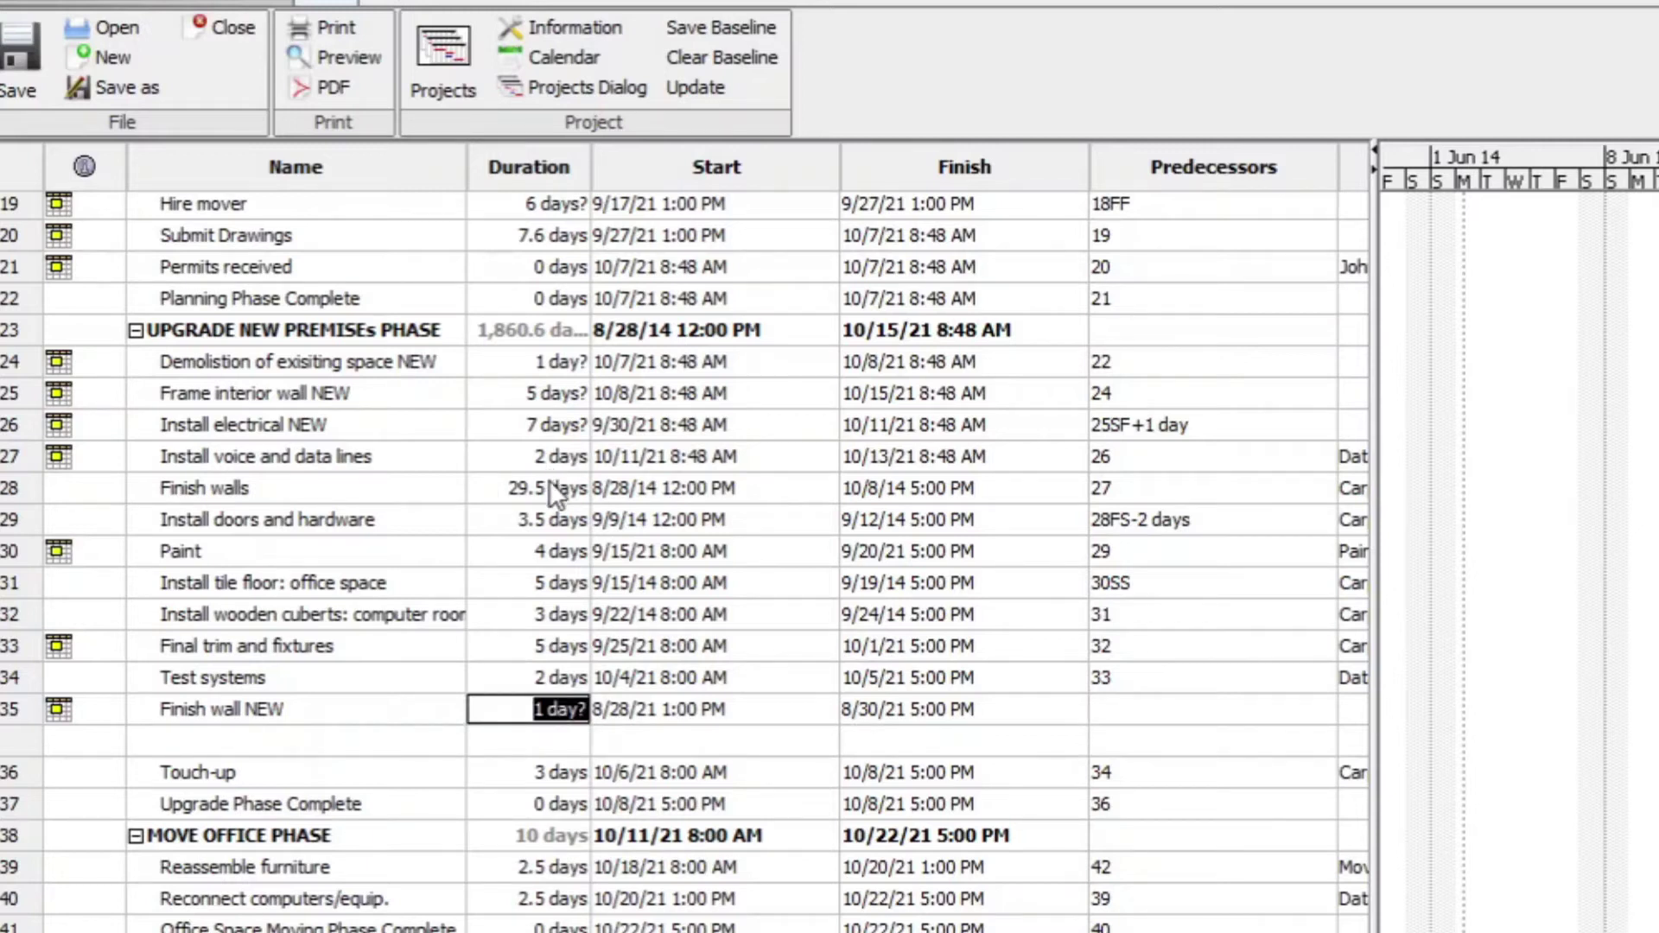
left_click(540, 702)
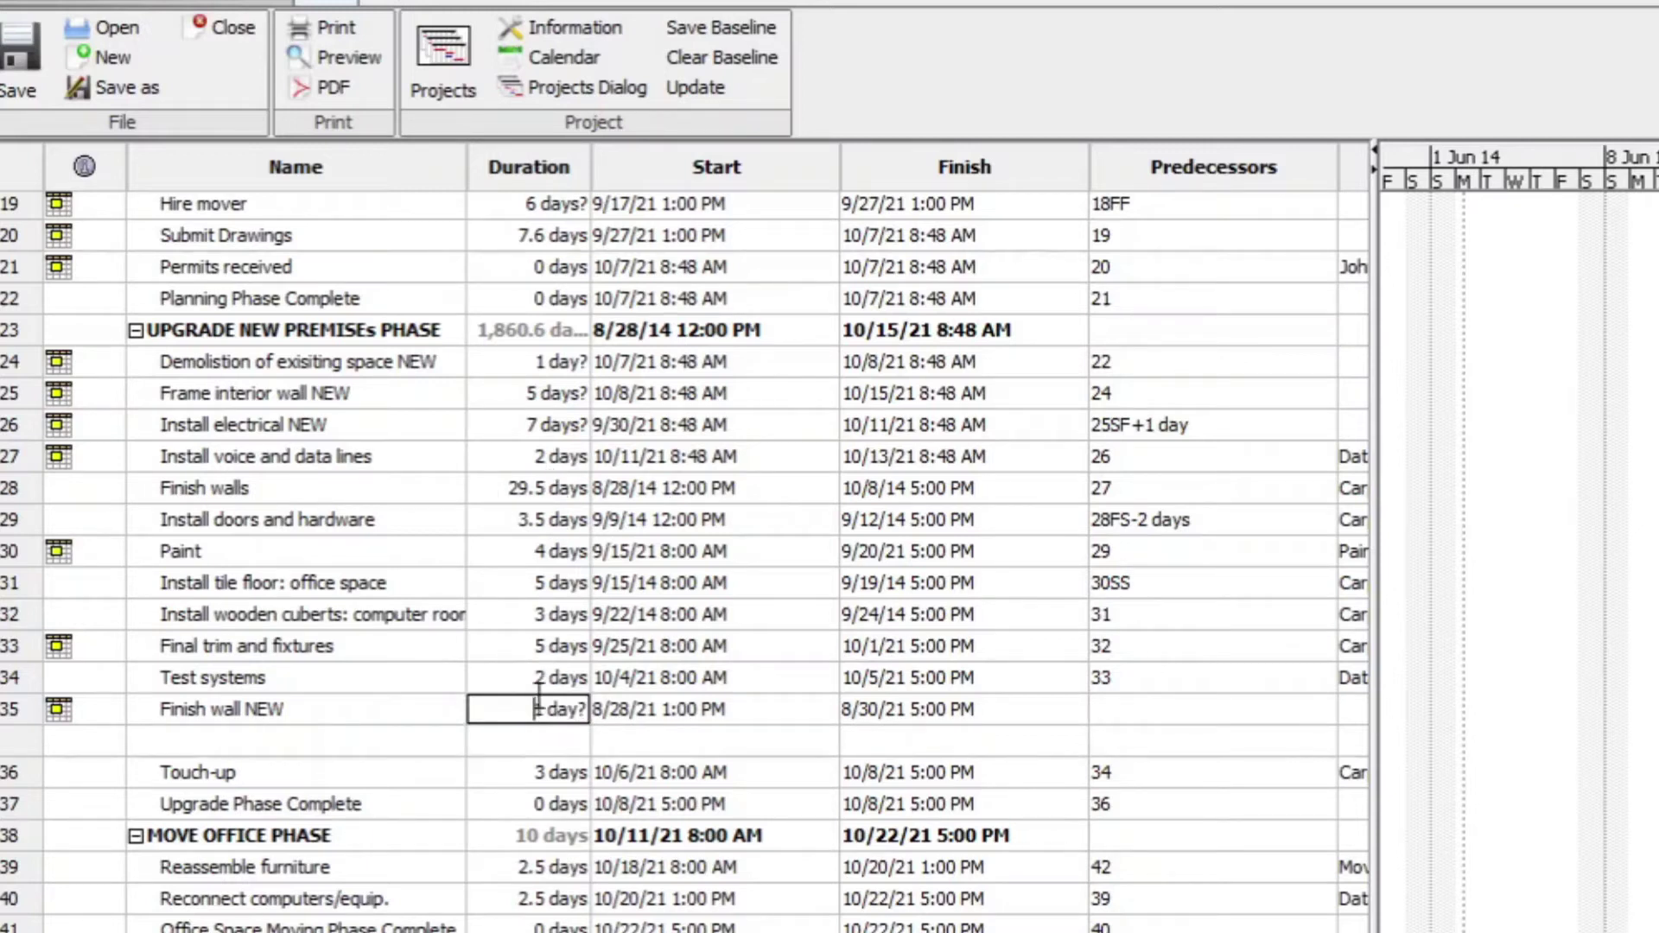
type("2")
type("9.")
type("5")
left_click(1194, 723)
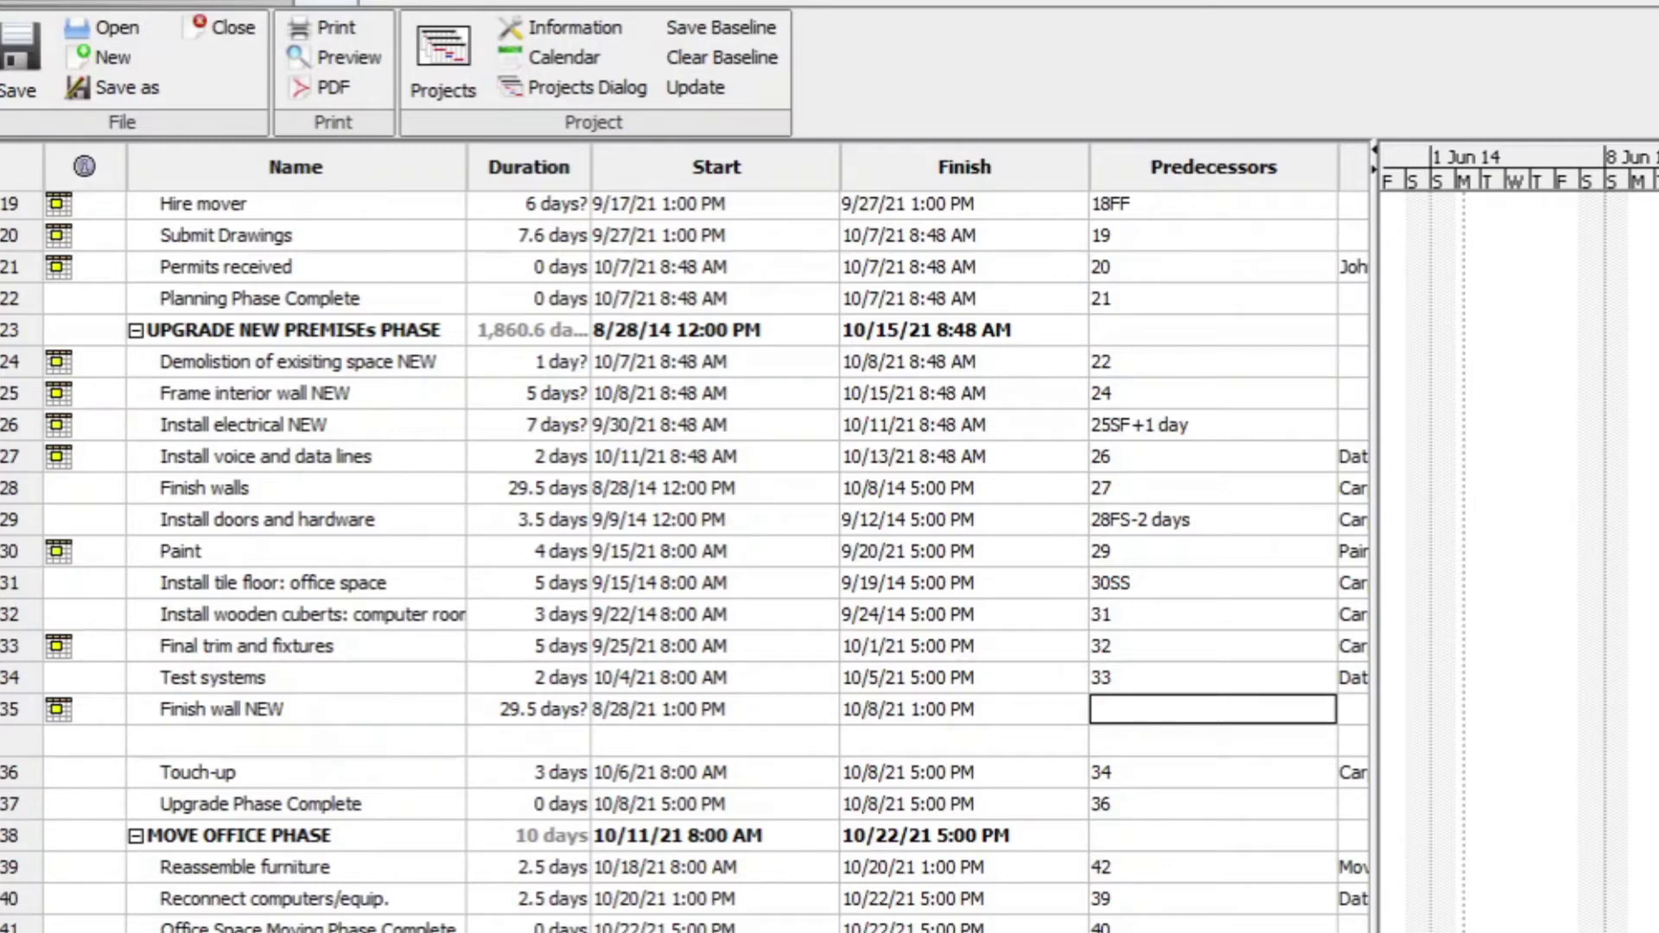
- Open Task Information for Finish wall NEW on its Resources tab
left_click(1374, 170)
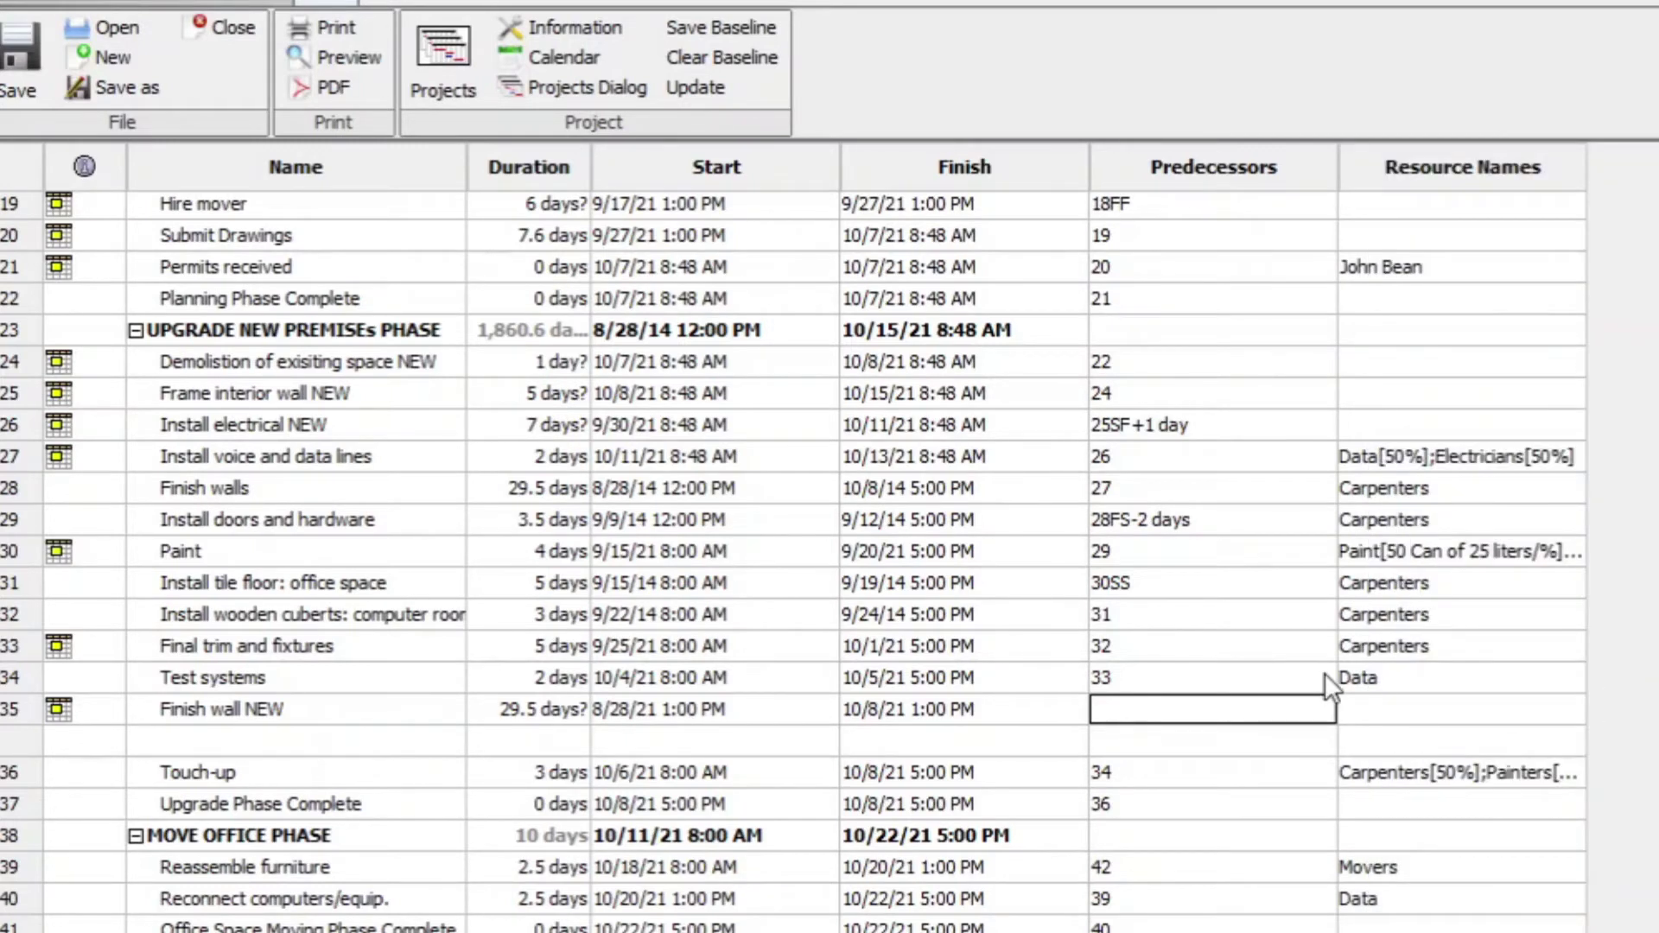
left_click(1381, 712)
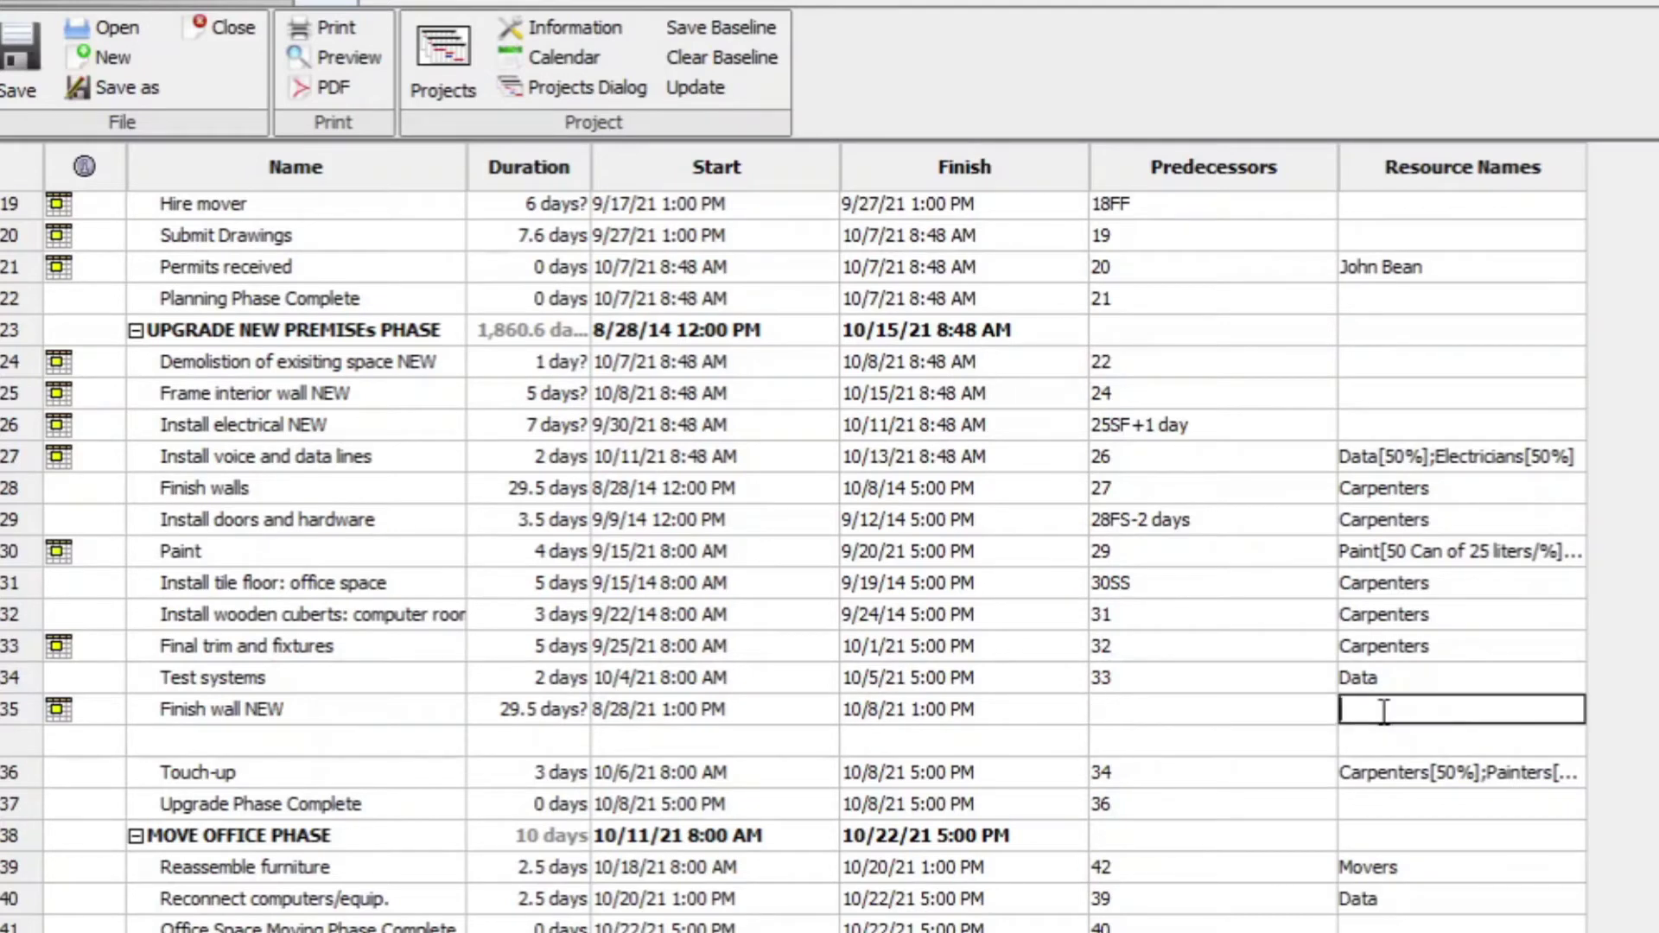
double_click(1380, 712)
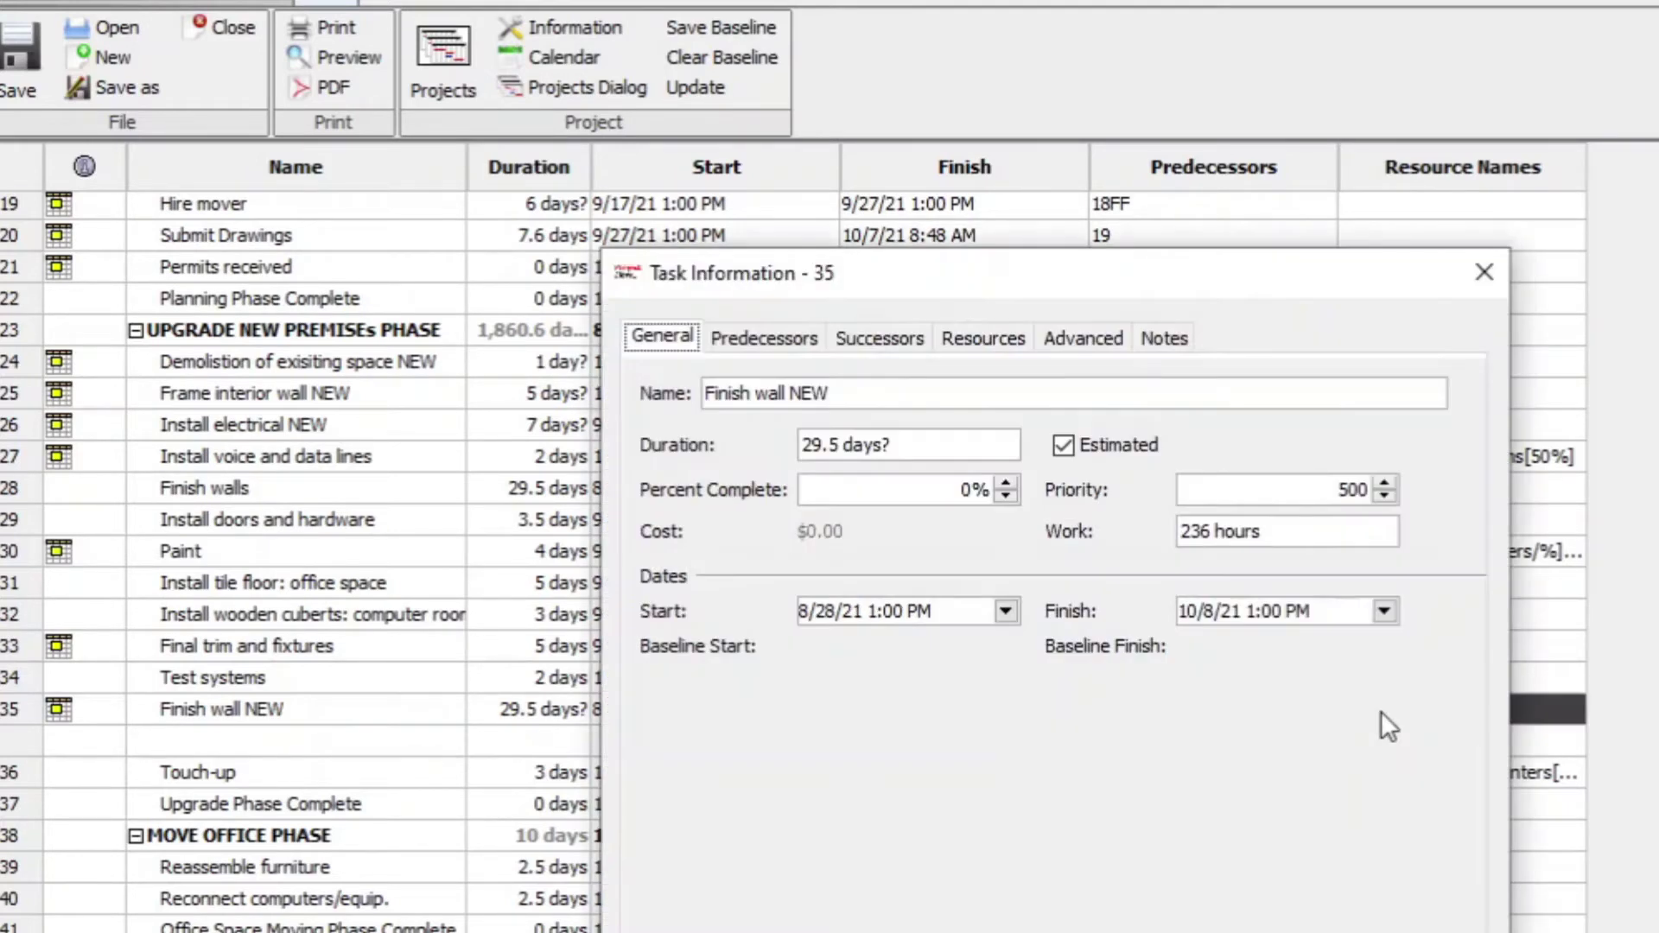
left_click(512, 3)
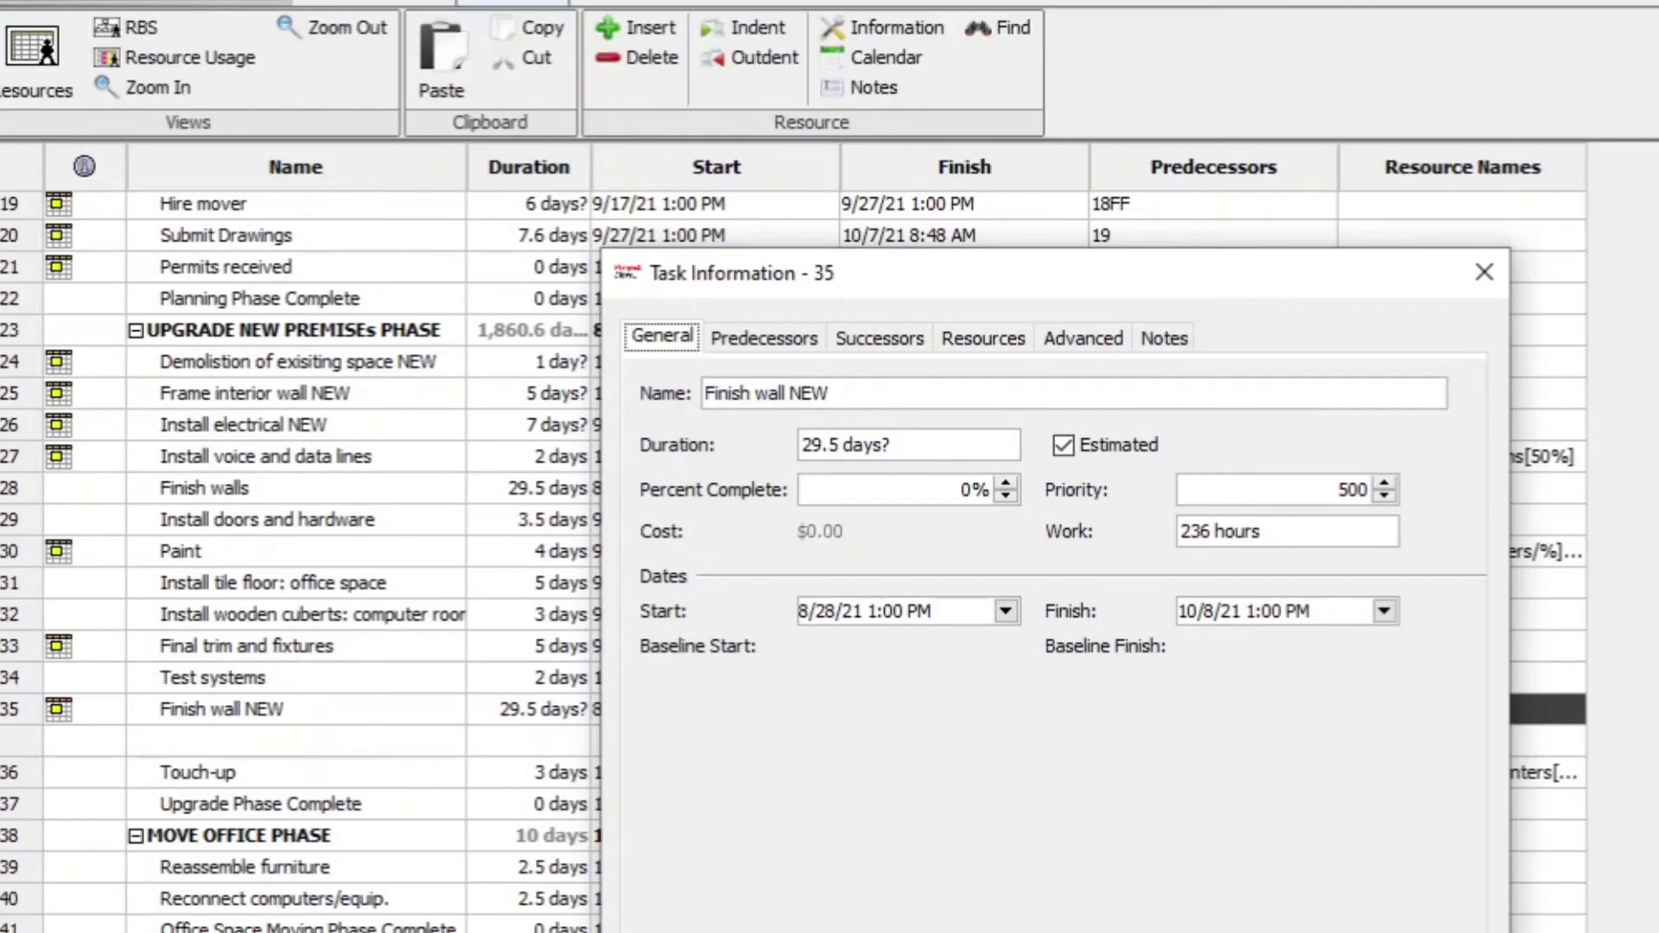
left_click(986, 338)
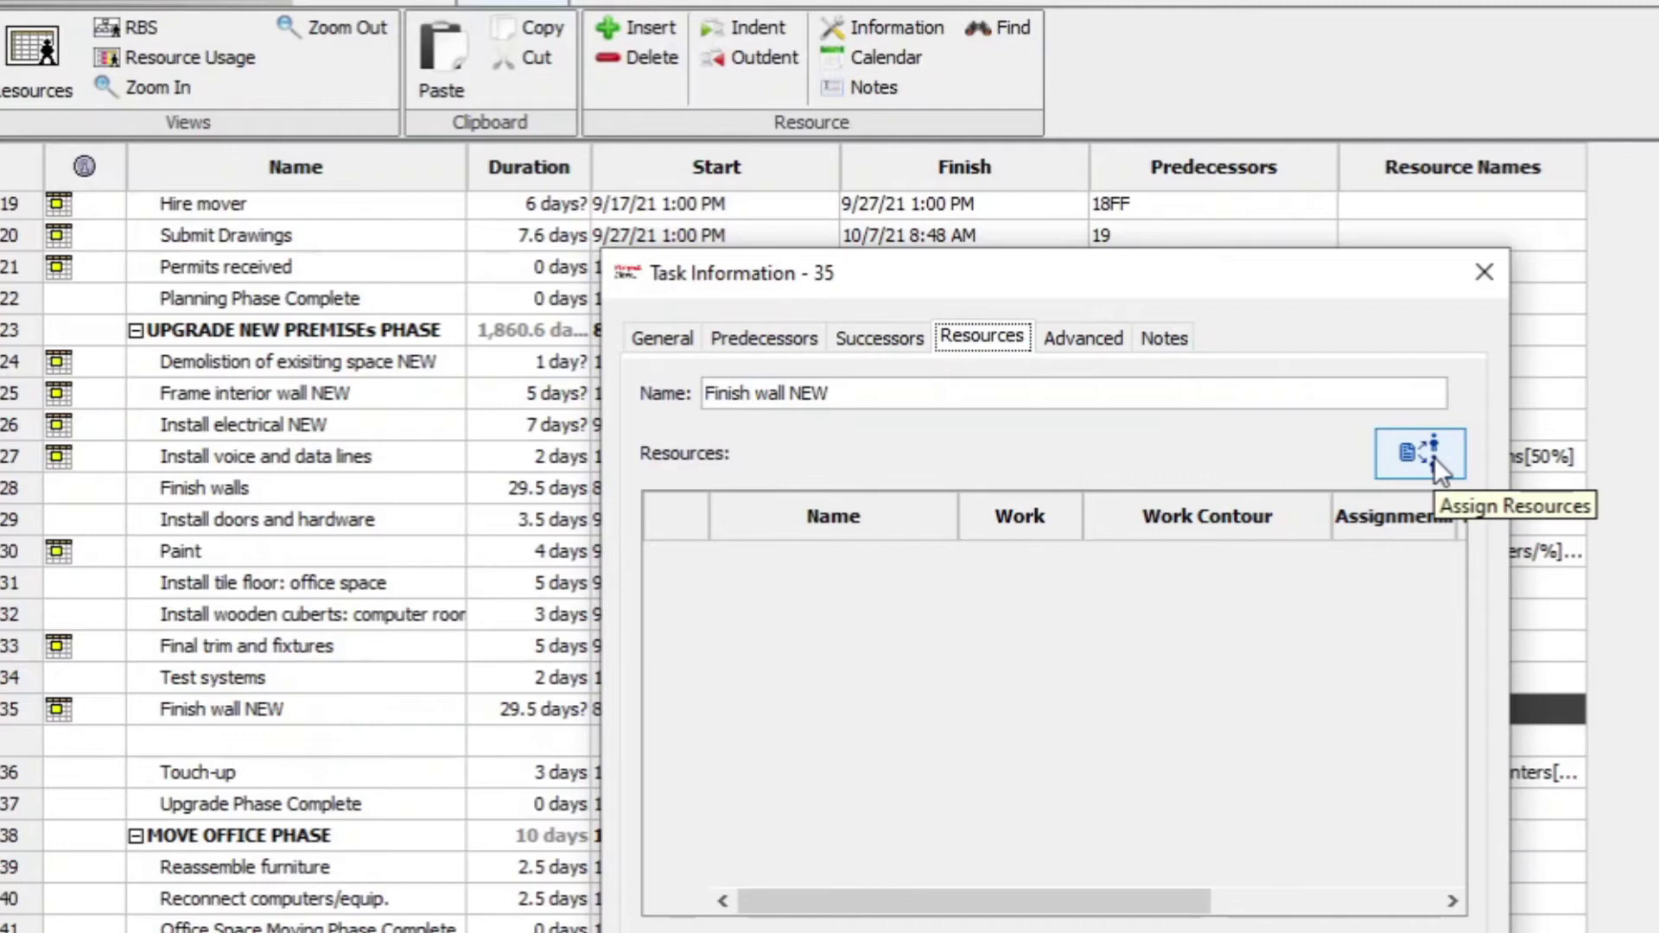
- Assign Carpenters at 150% units to the task
left_click(1402, 444)
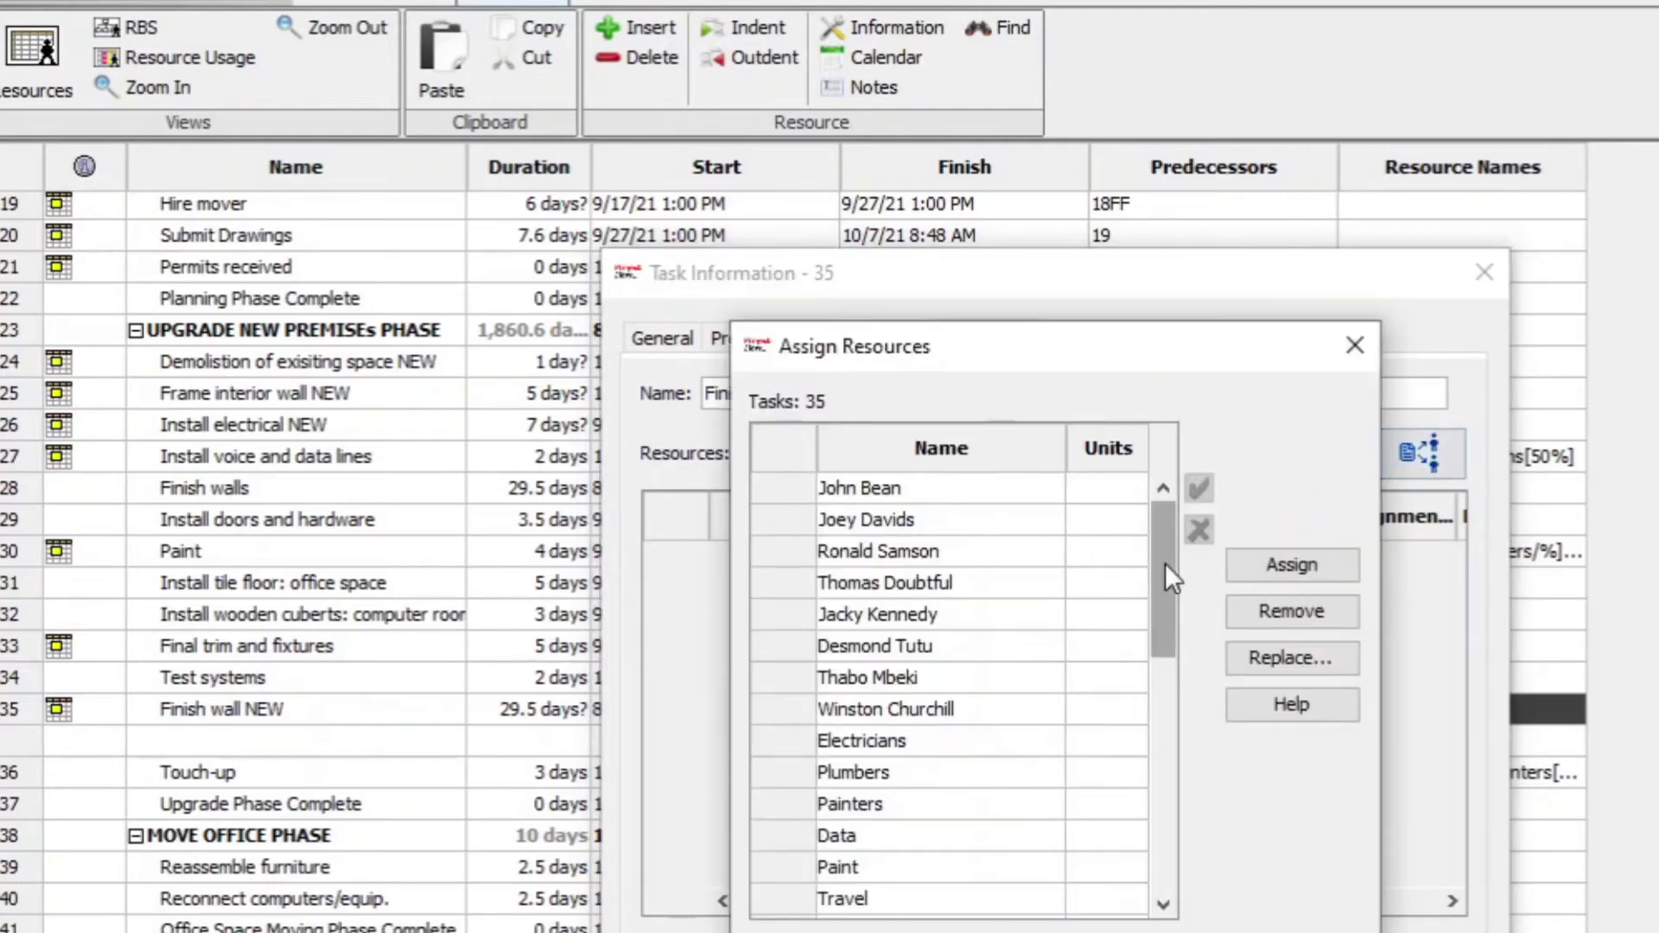
left_click_drag(1162, 563, 1167, 645)
left_click(1127, 702)
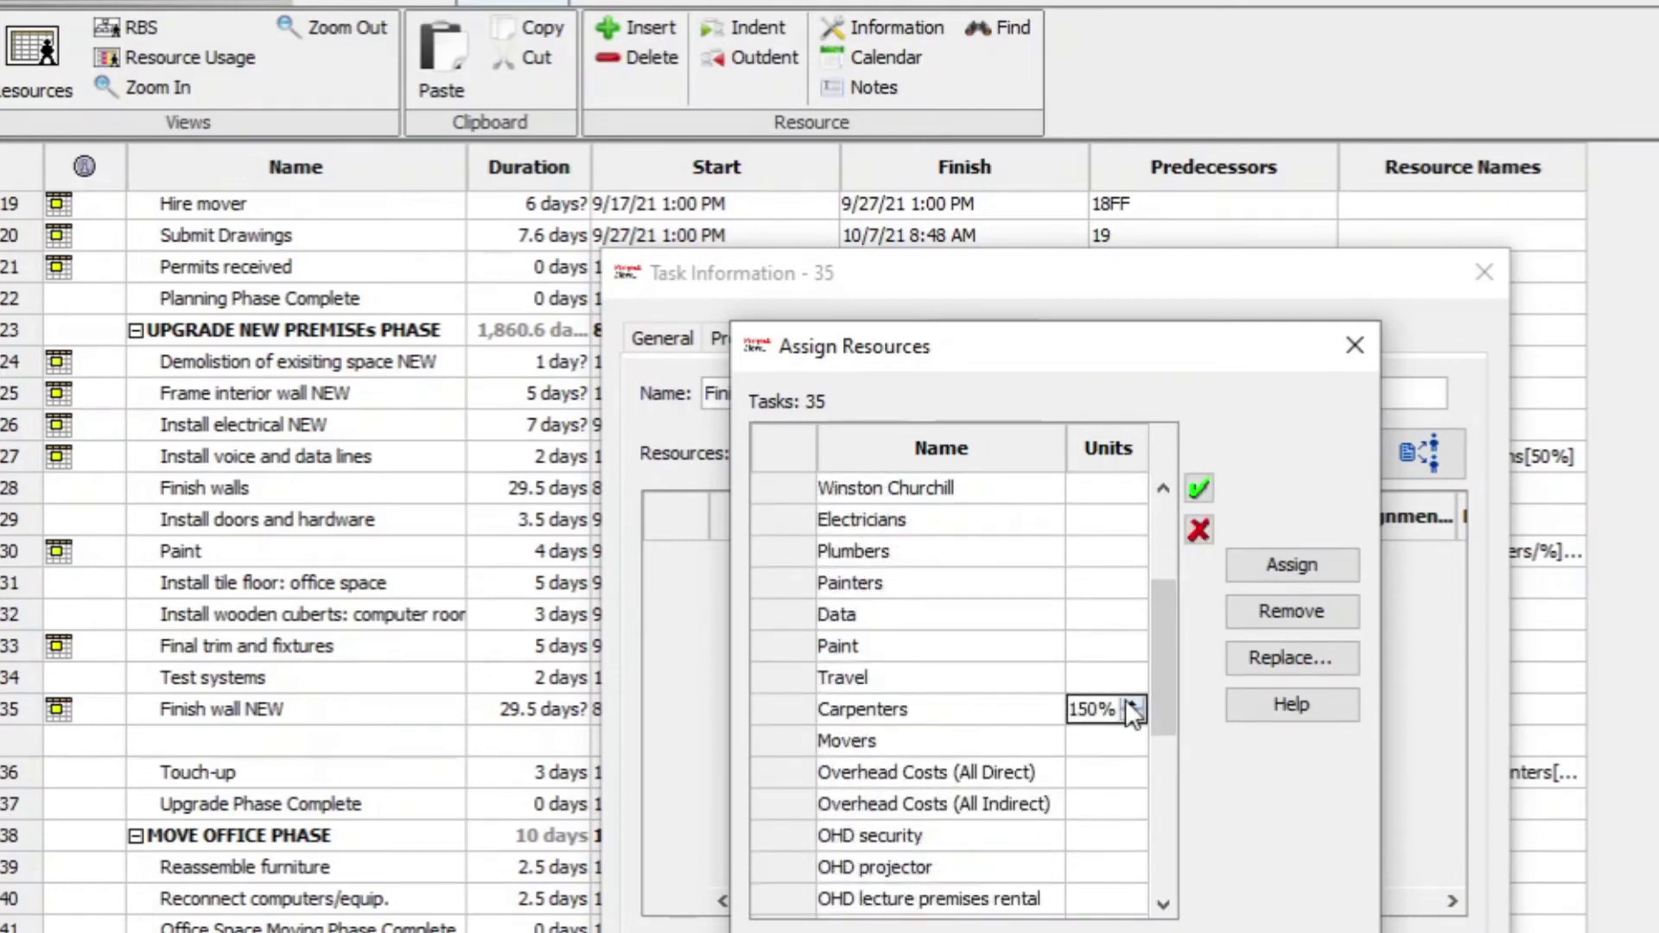
left_click(1196, 487)
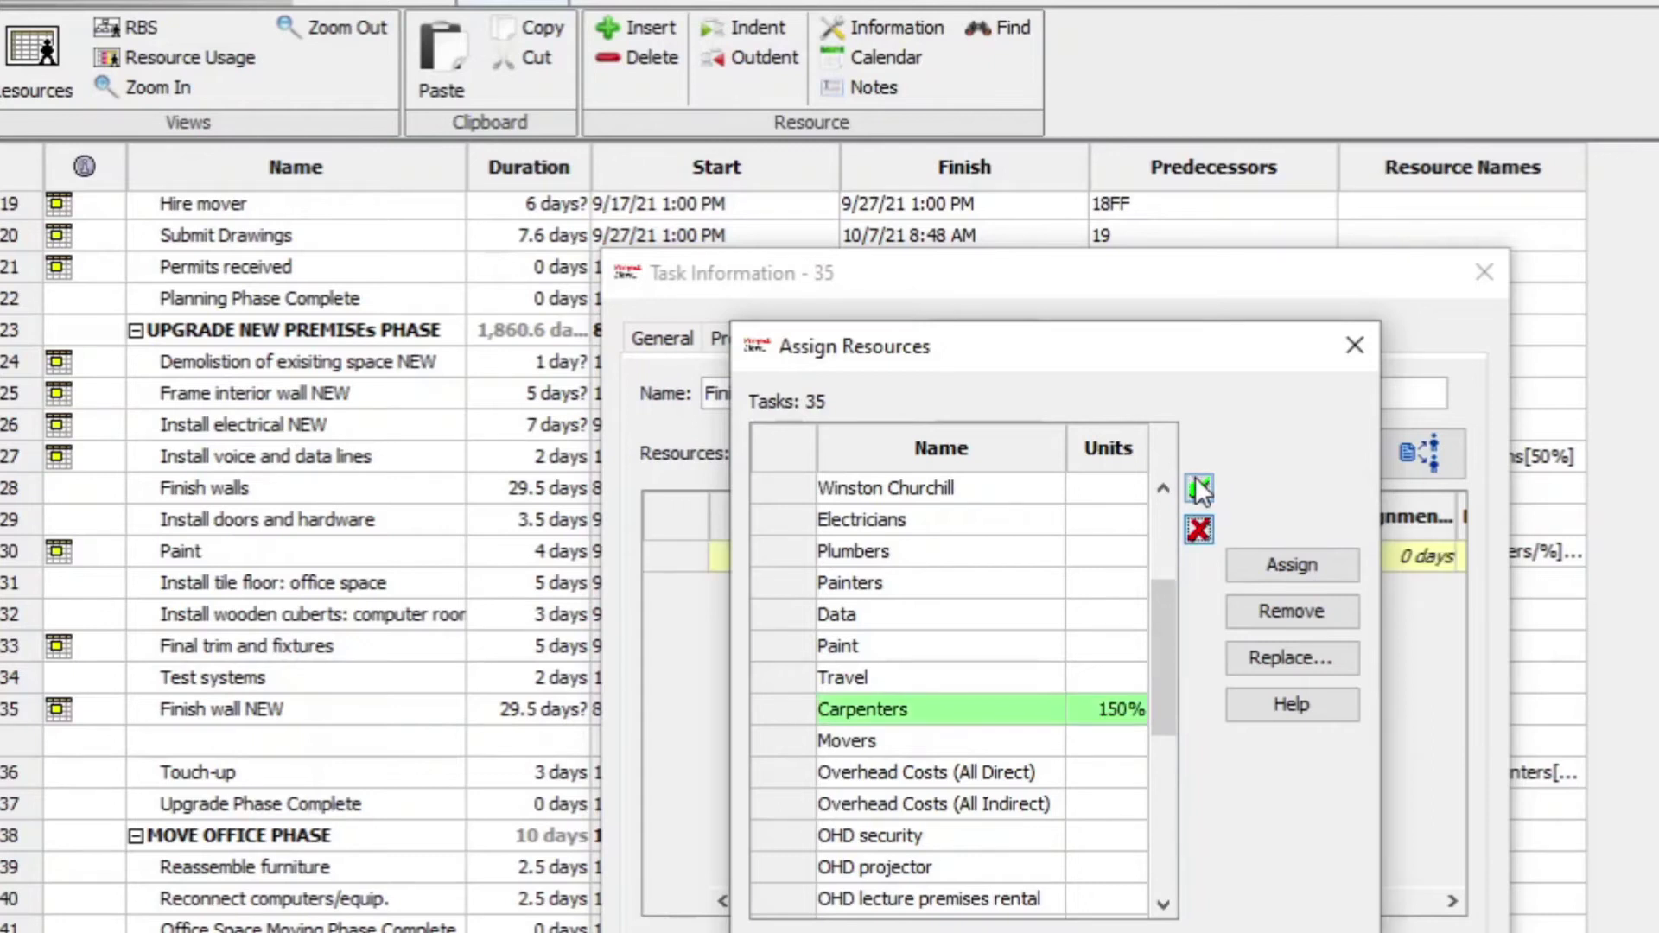
left_click(1349, 567)
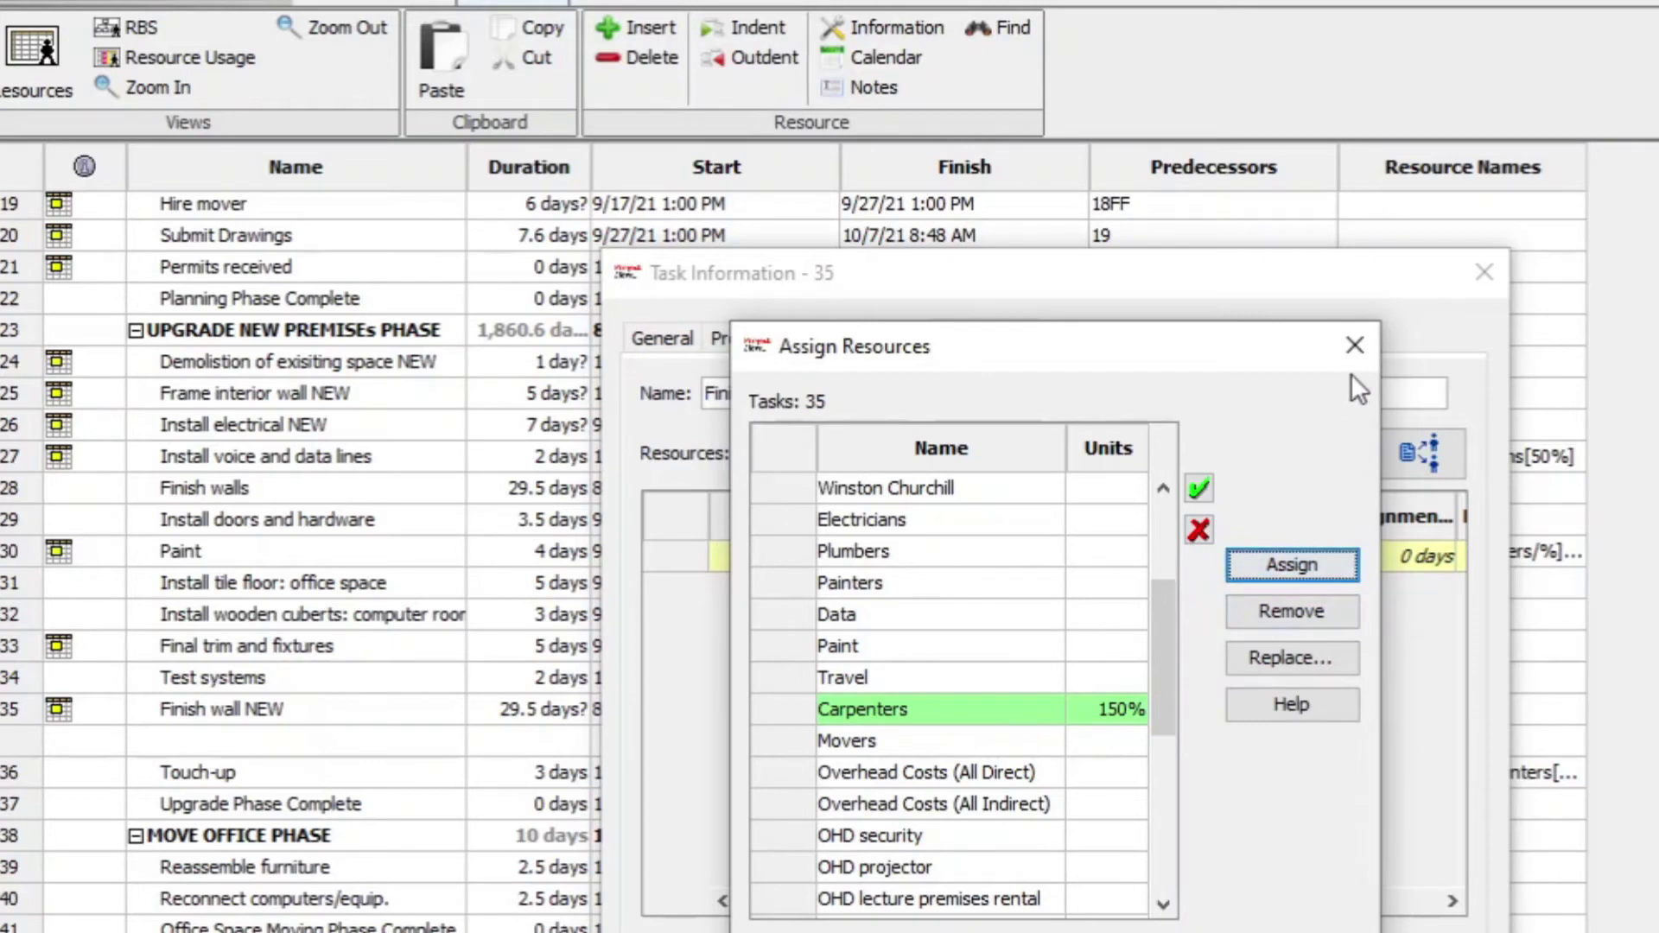
left_click(1362, 341)
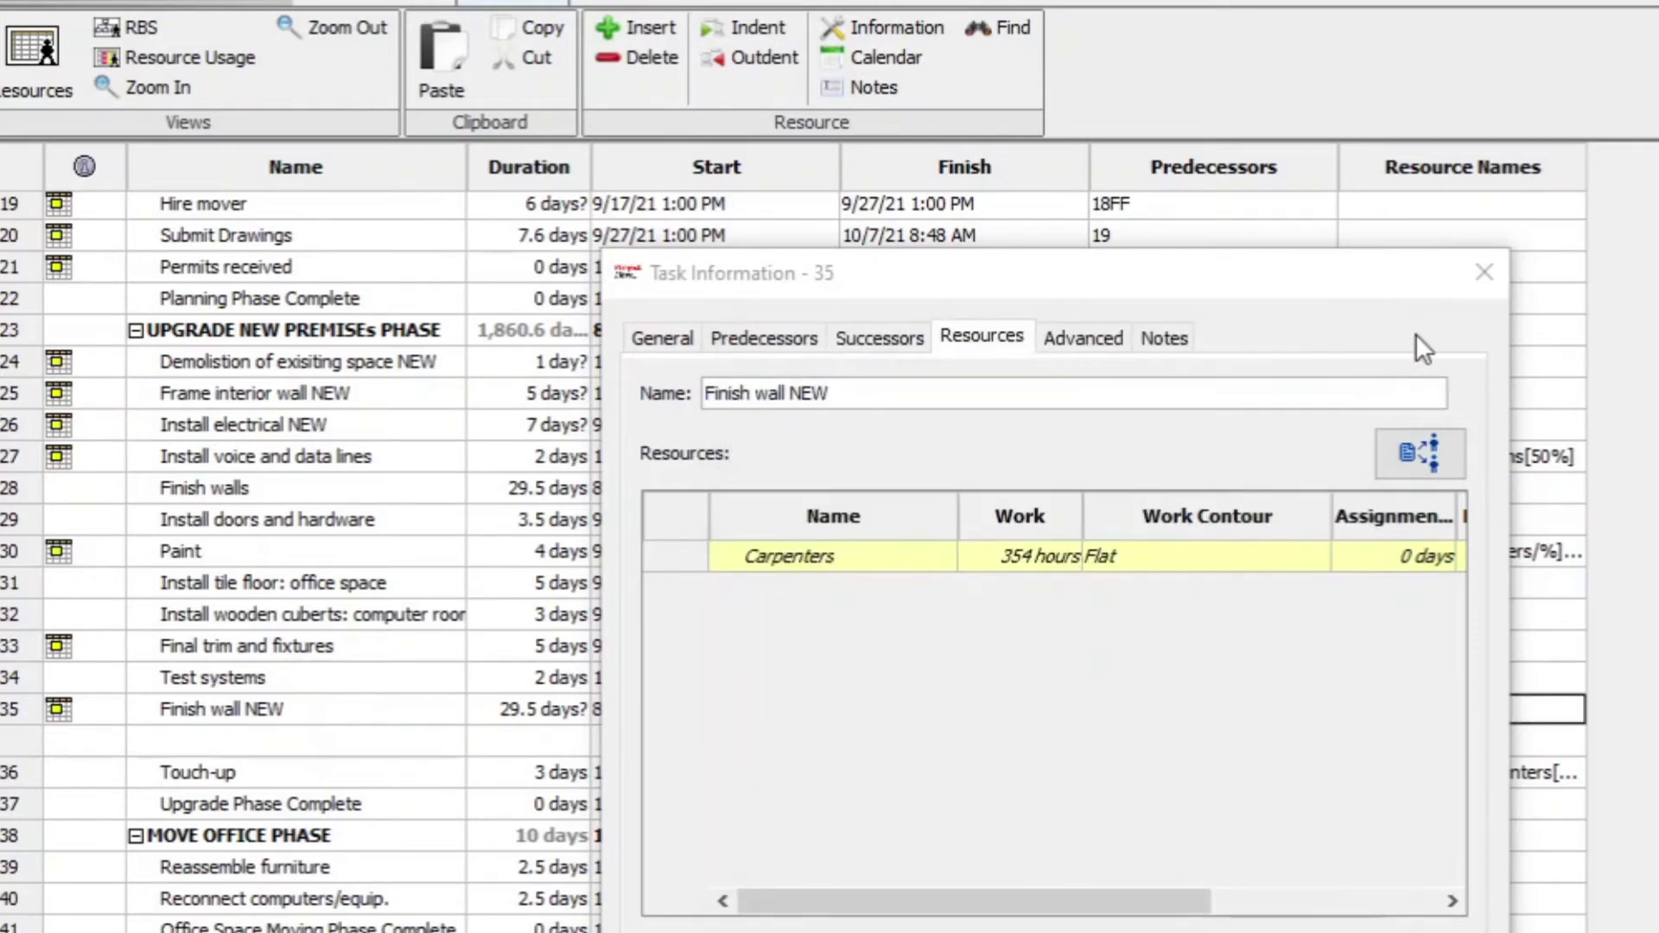
- Delete the old 2014 Finish walls task
left_click(1488, 286)
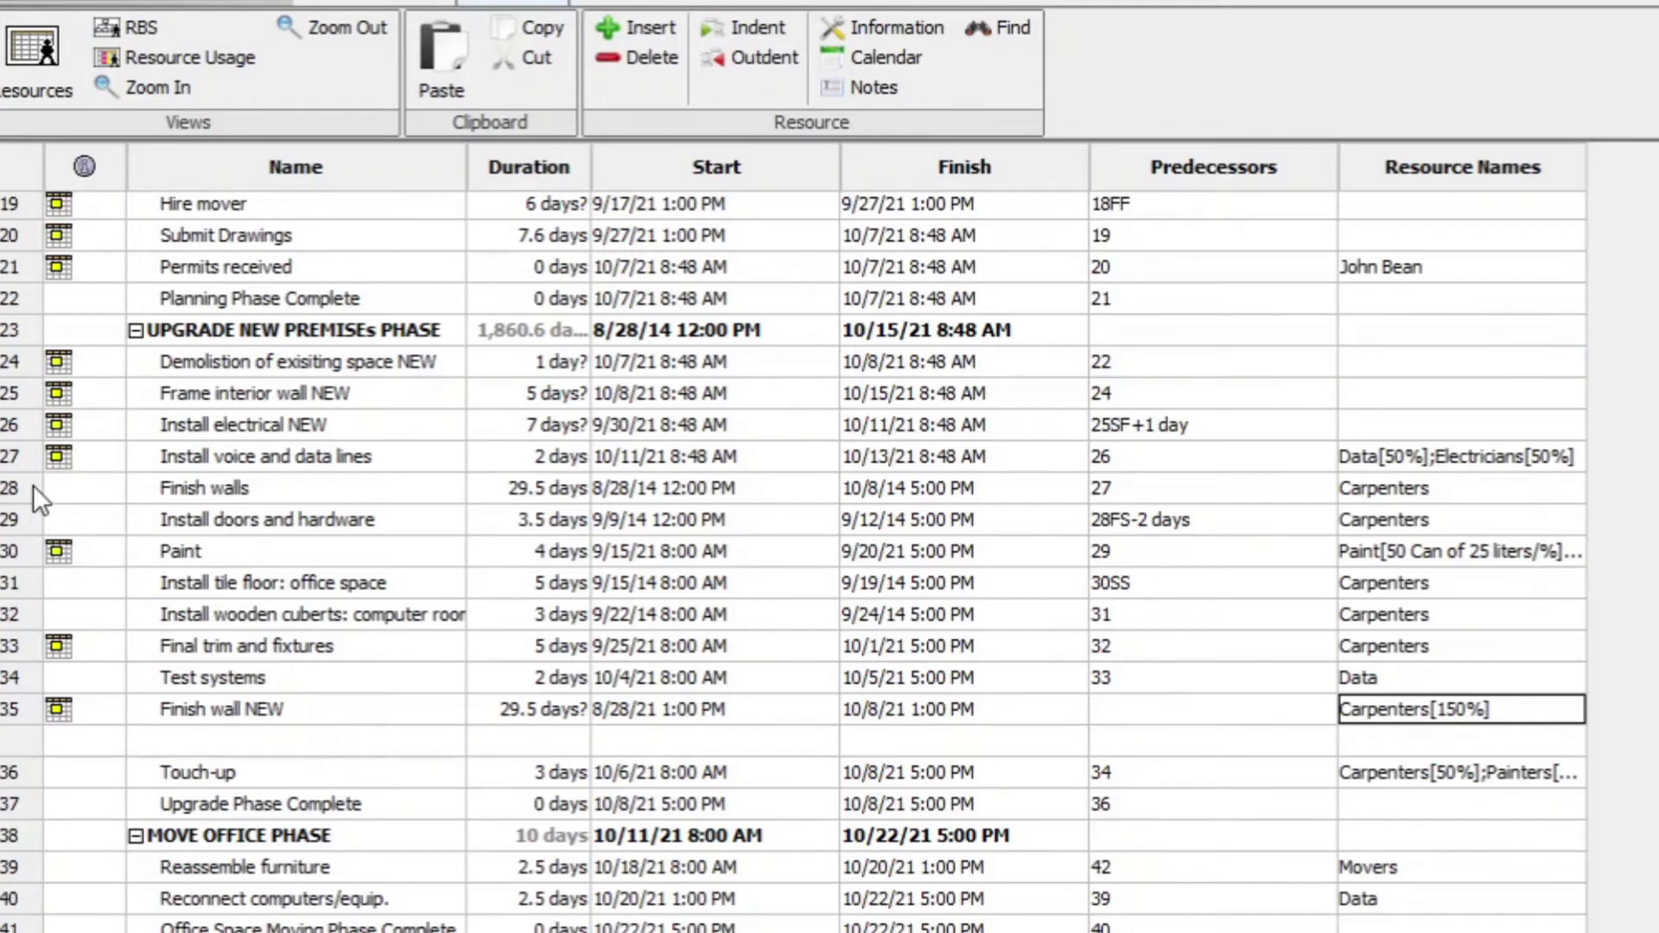
left_click(32, 485)
right_click(32, 485)
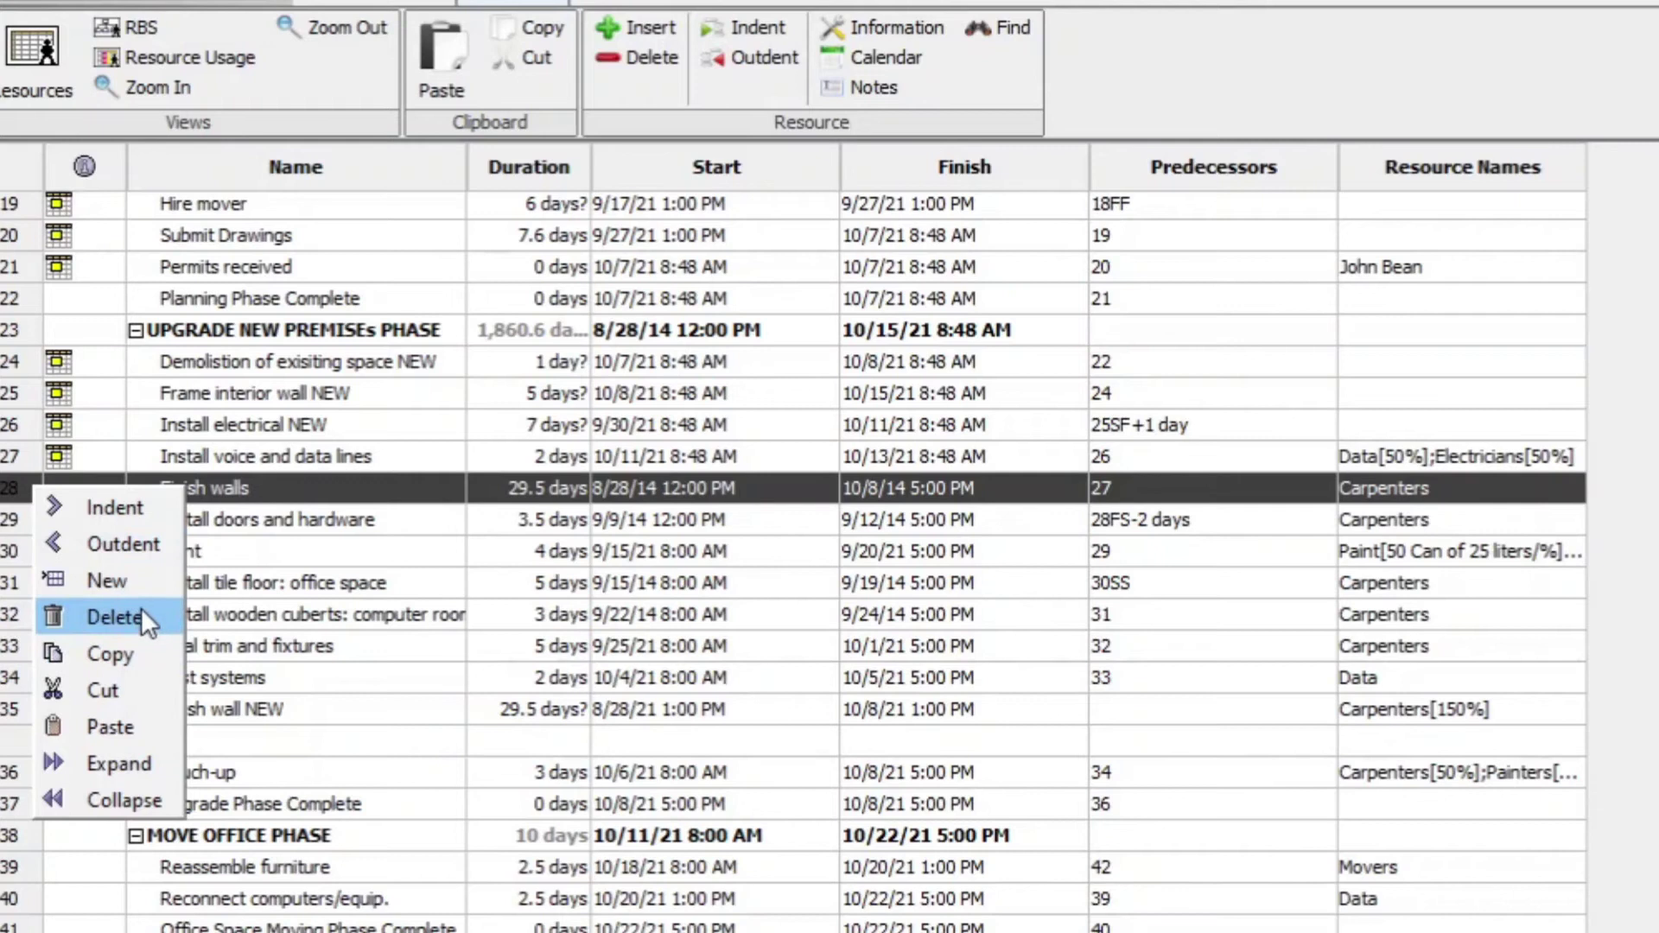
left_click(142, 608)
left_click(16, 484)
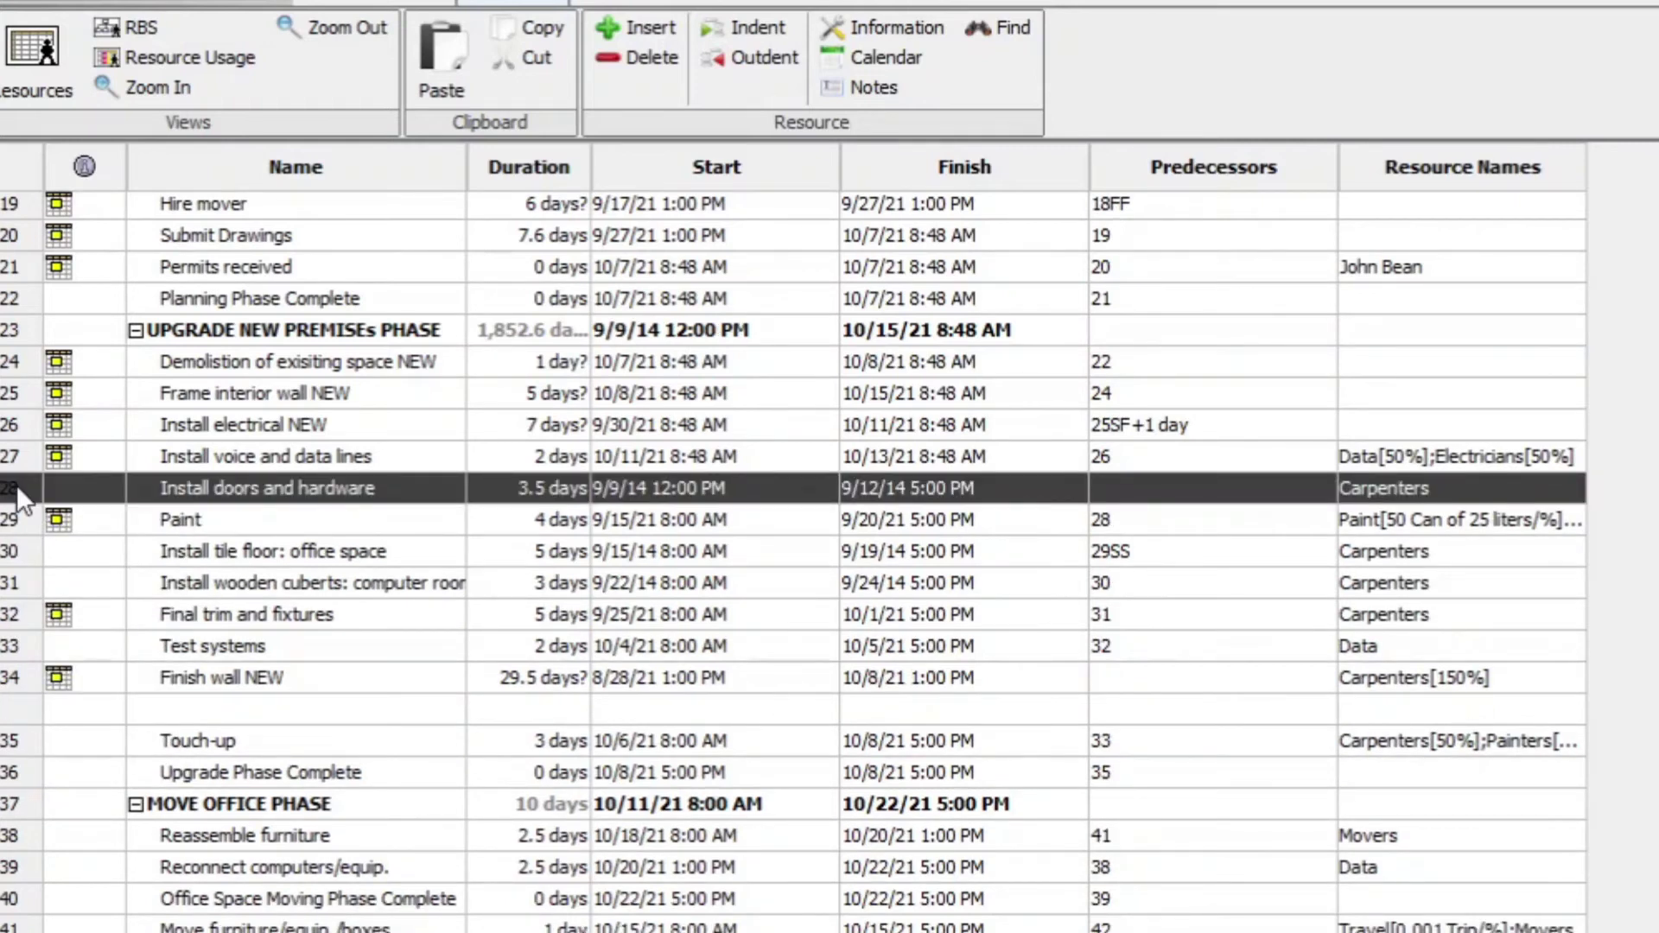
- Insert a blank row above Install doors and hardware
right_click(17, 491)
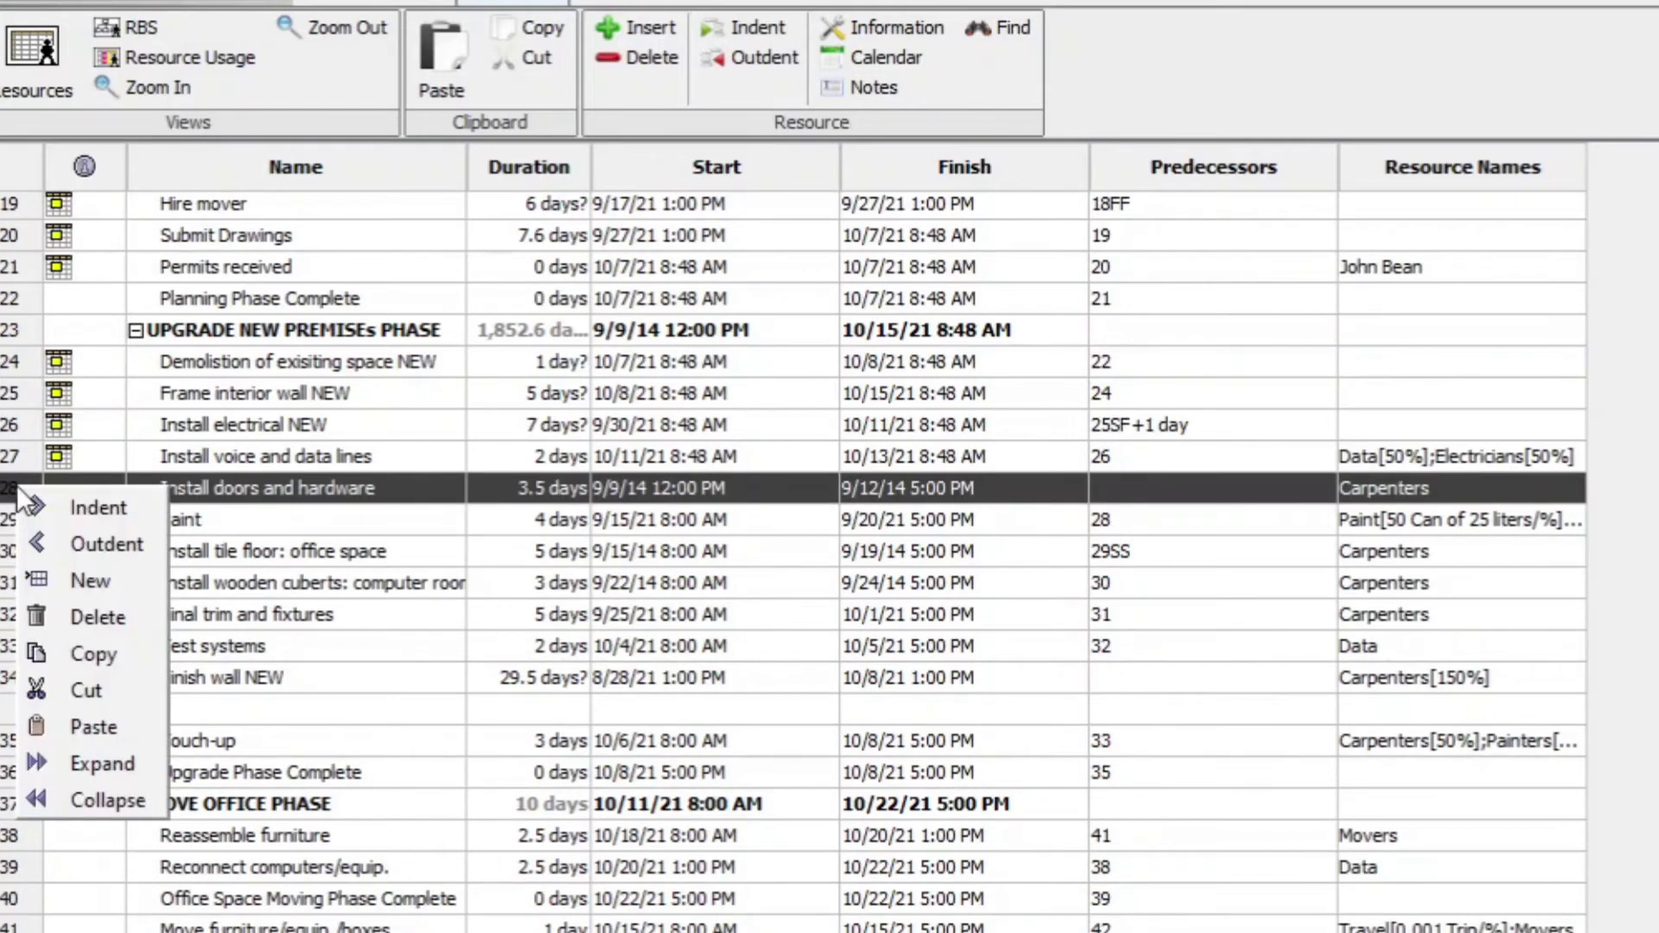
left_click(90, 584)
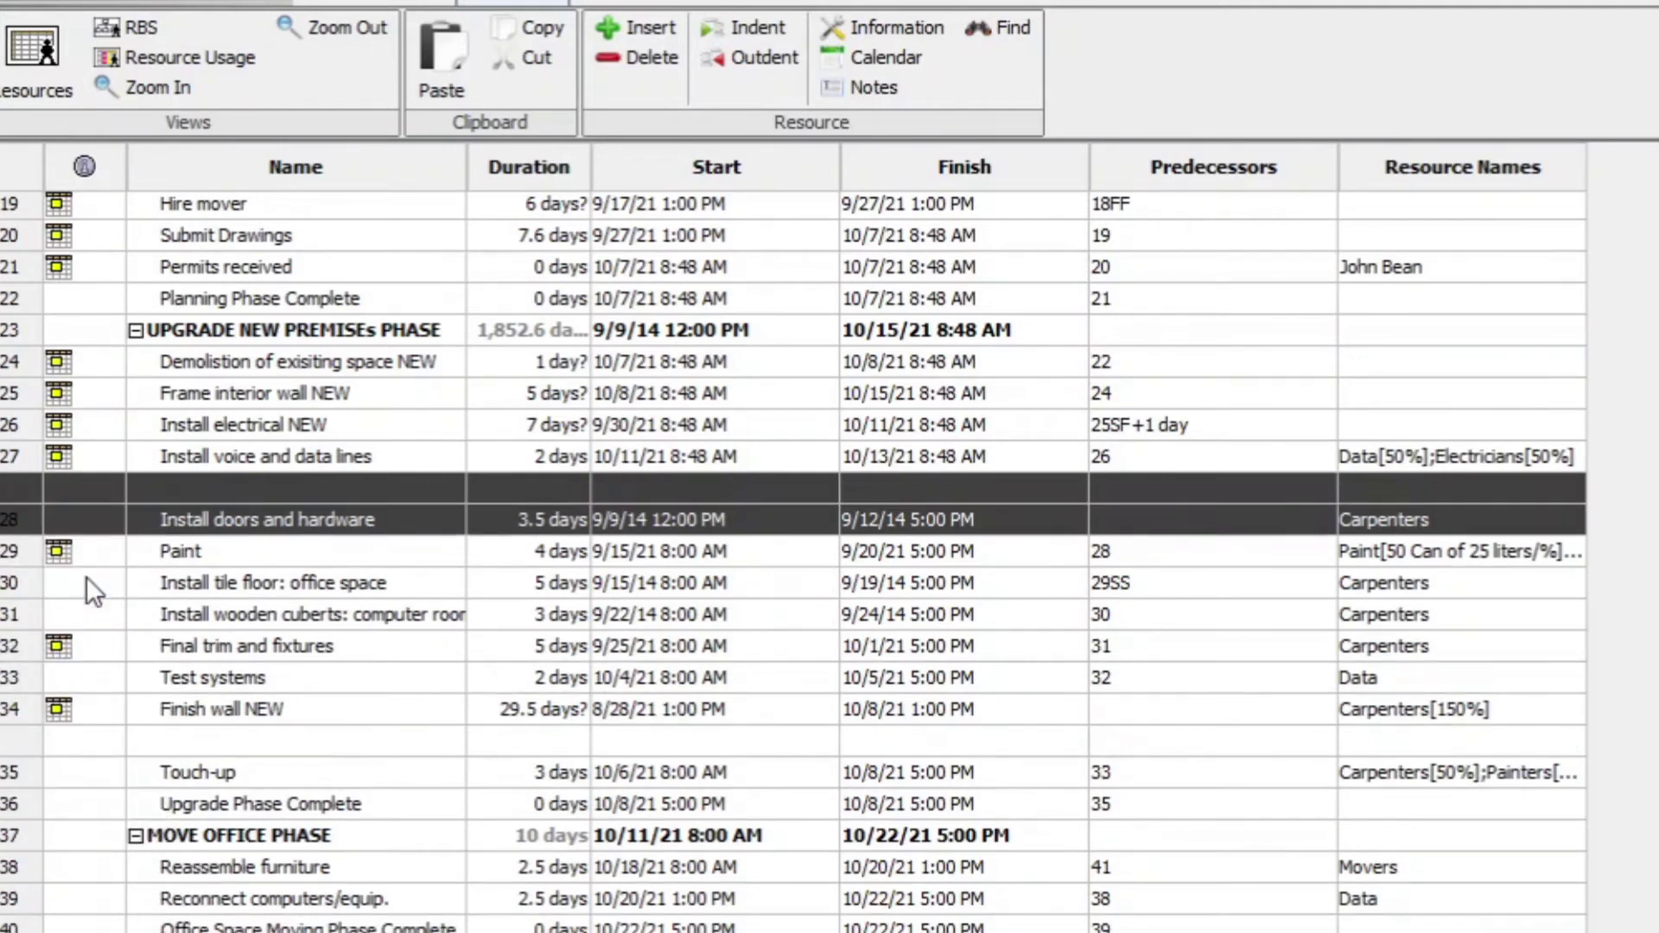
left_click(69, 492)
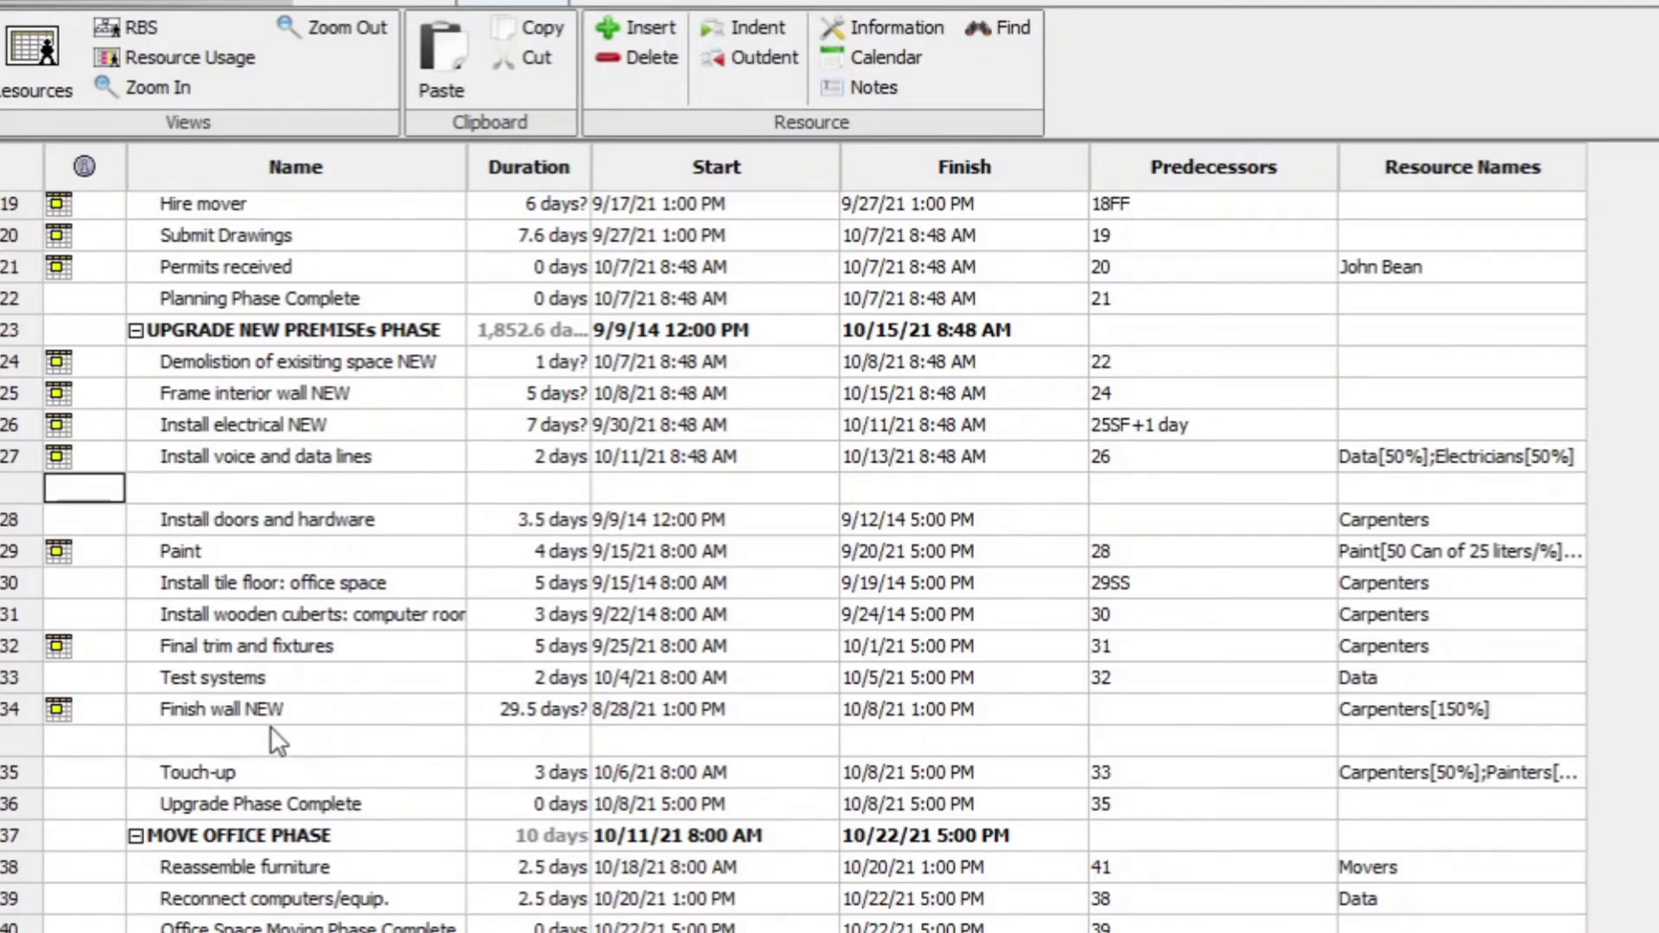
- Cut Finish wall NEW and paste it into the blank row after Install voice and data lines
left_click(9, 707)
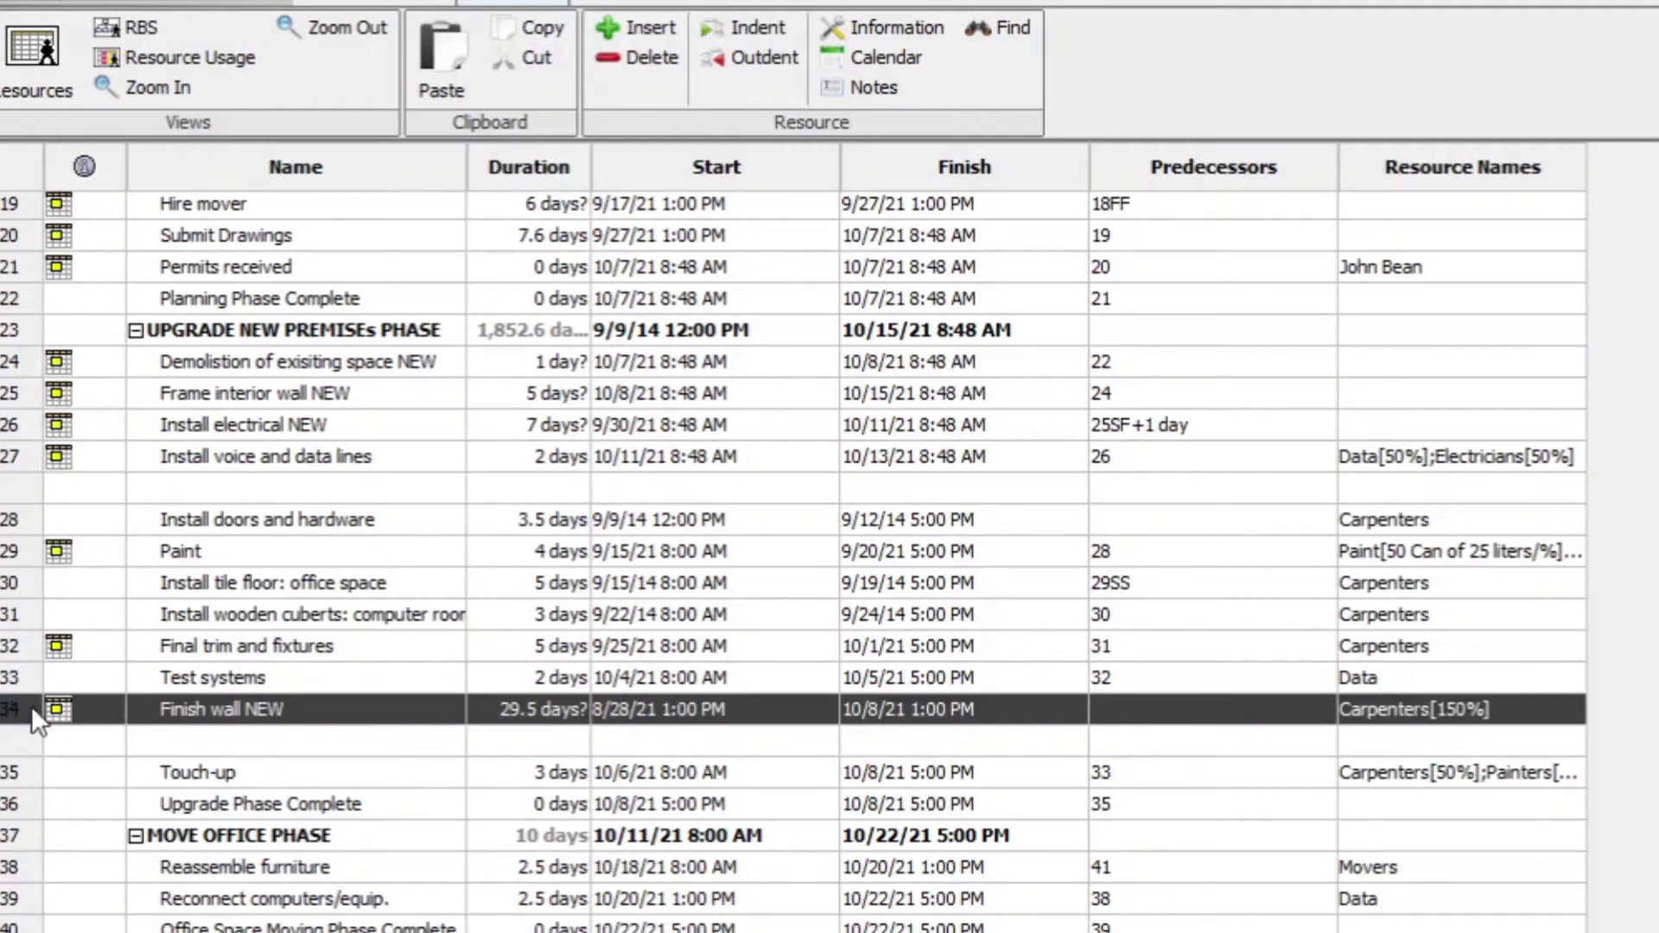
left_click(64, 707)
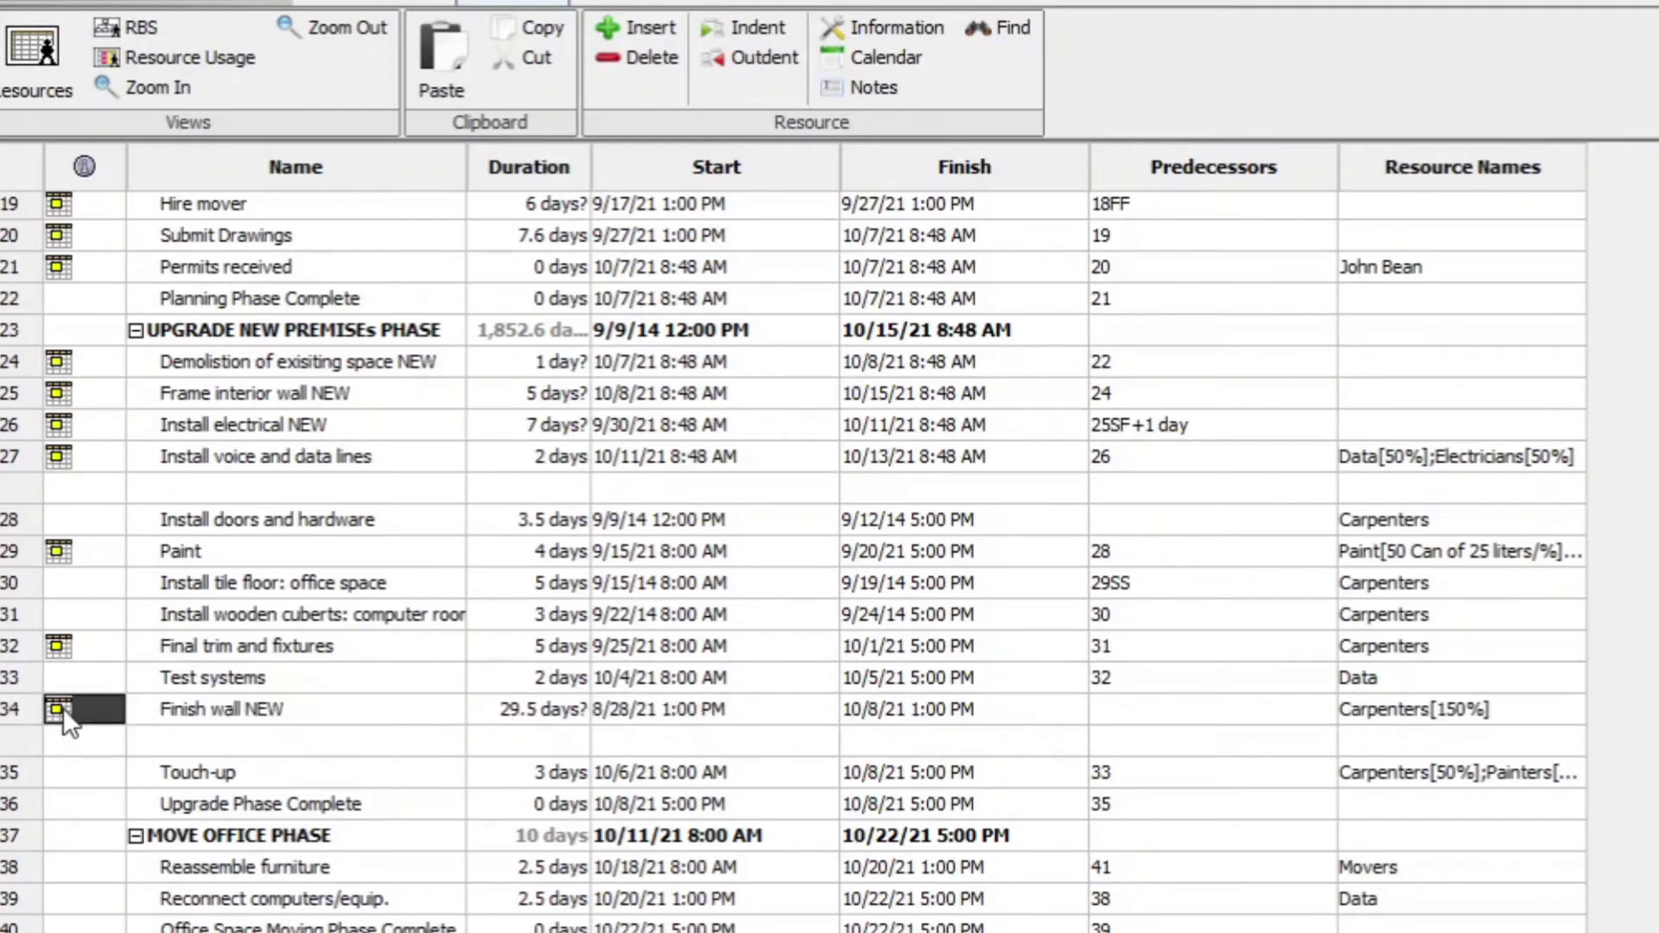
left_click(26, 708)
right_click(26, 708)
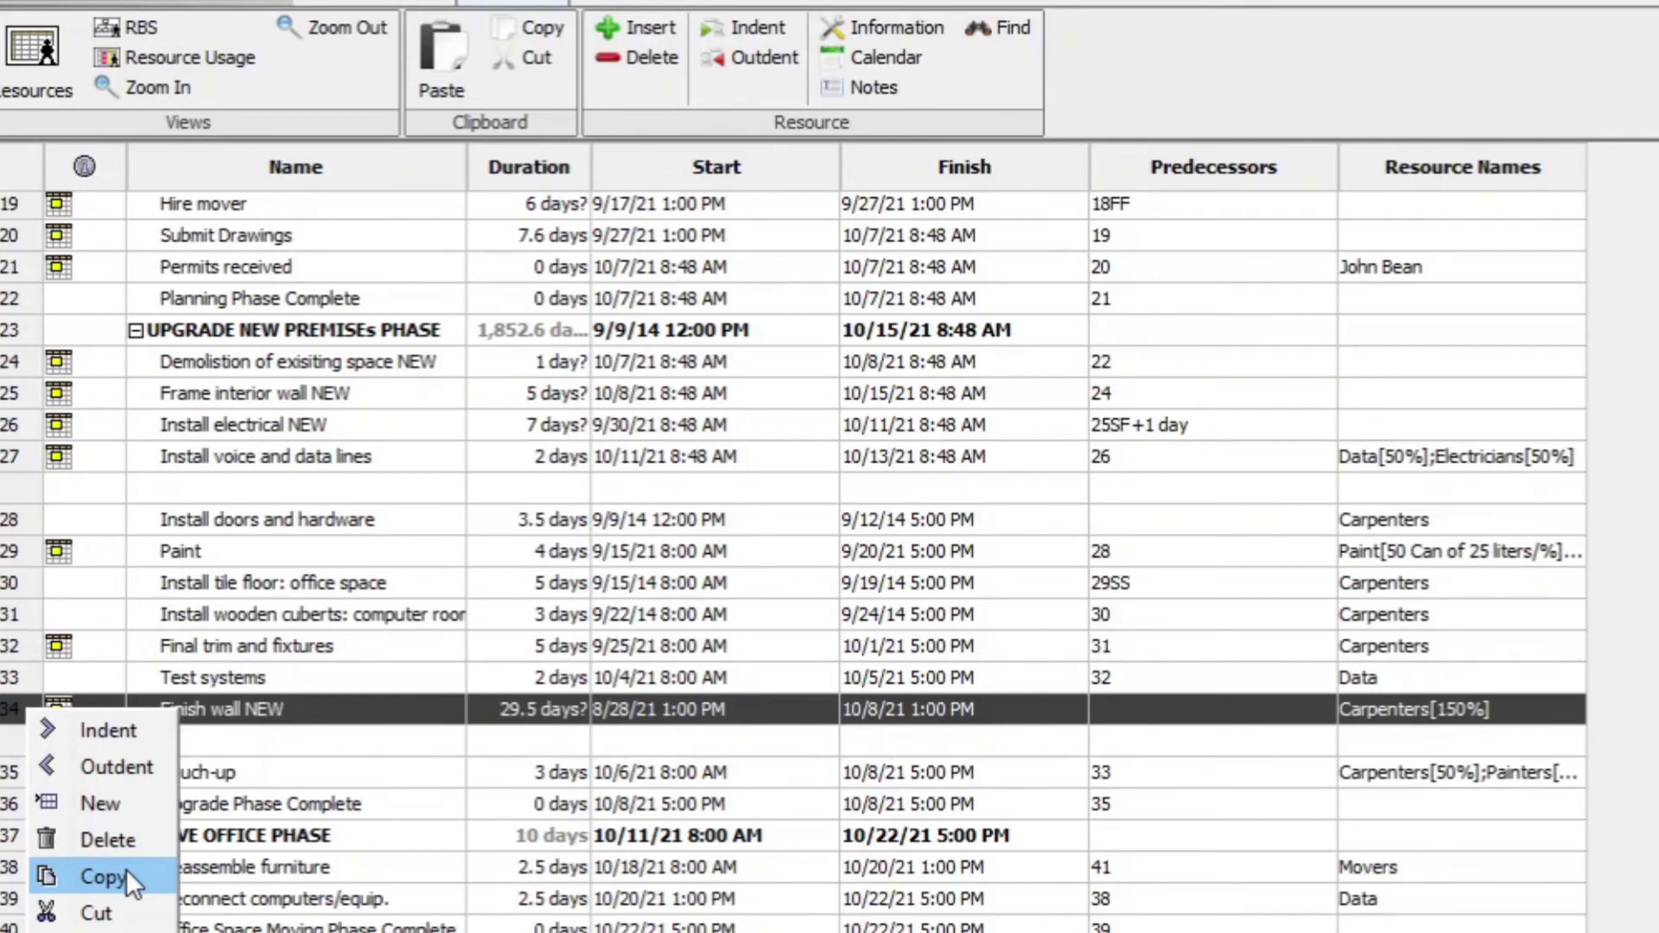
left_click(116, 914)
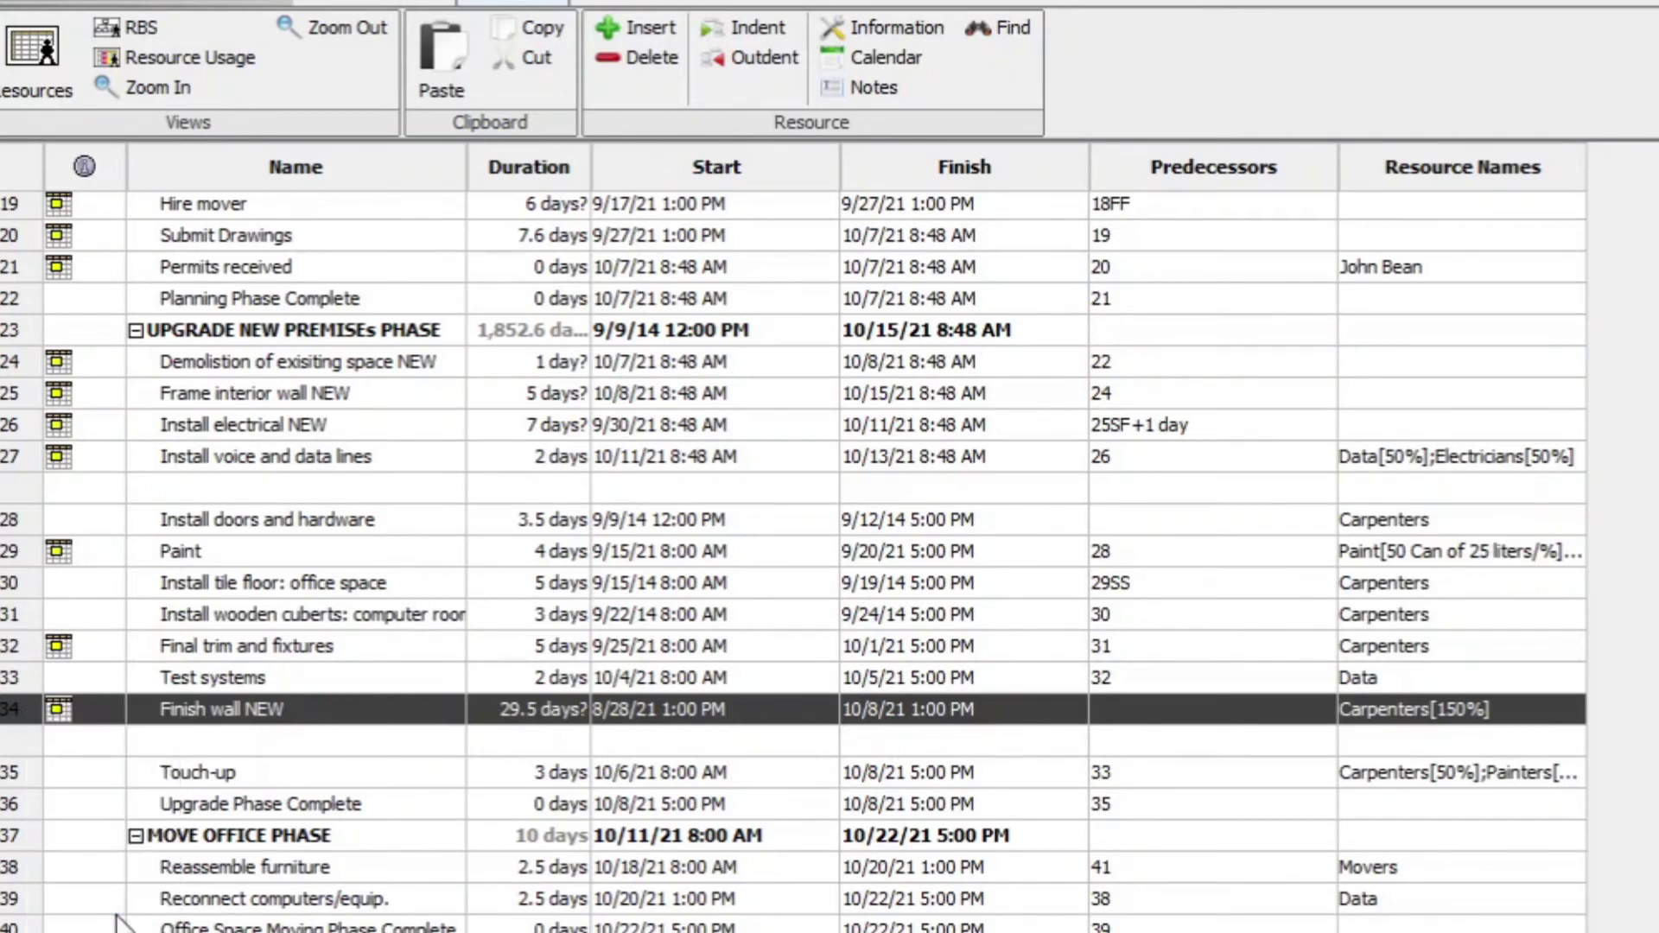
left_click(38, 485)
right_click(38, 486)
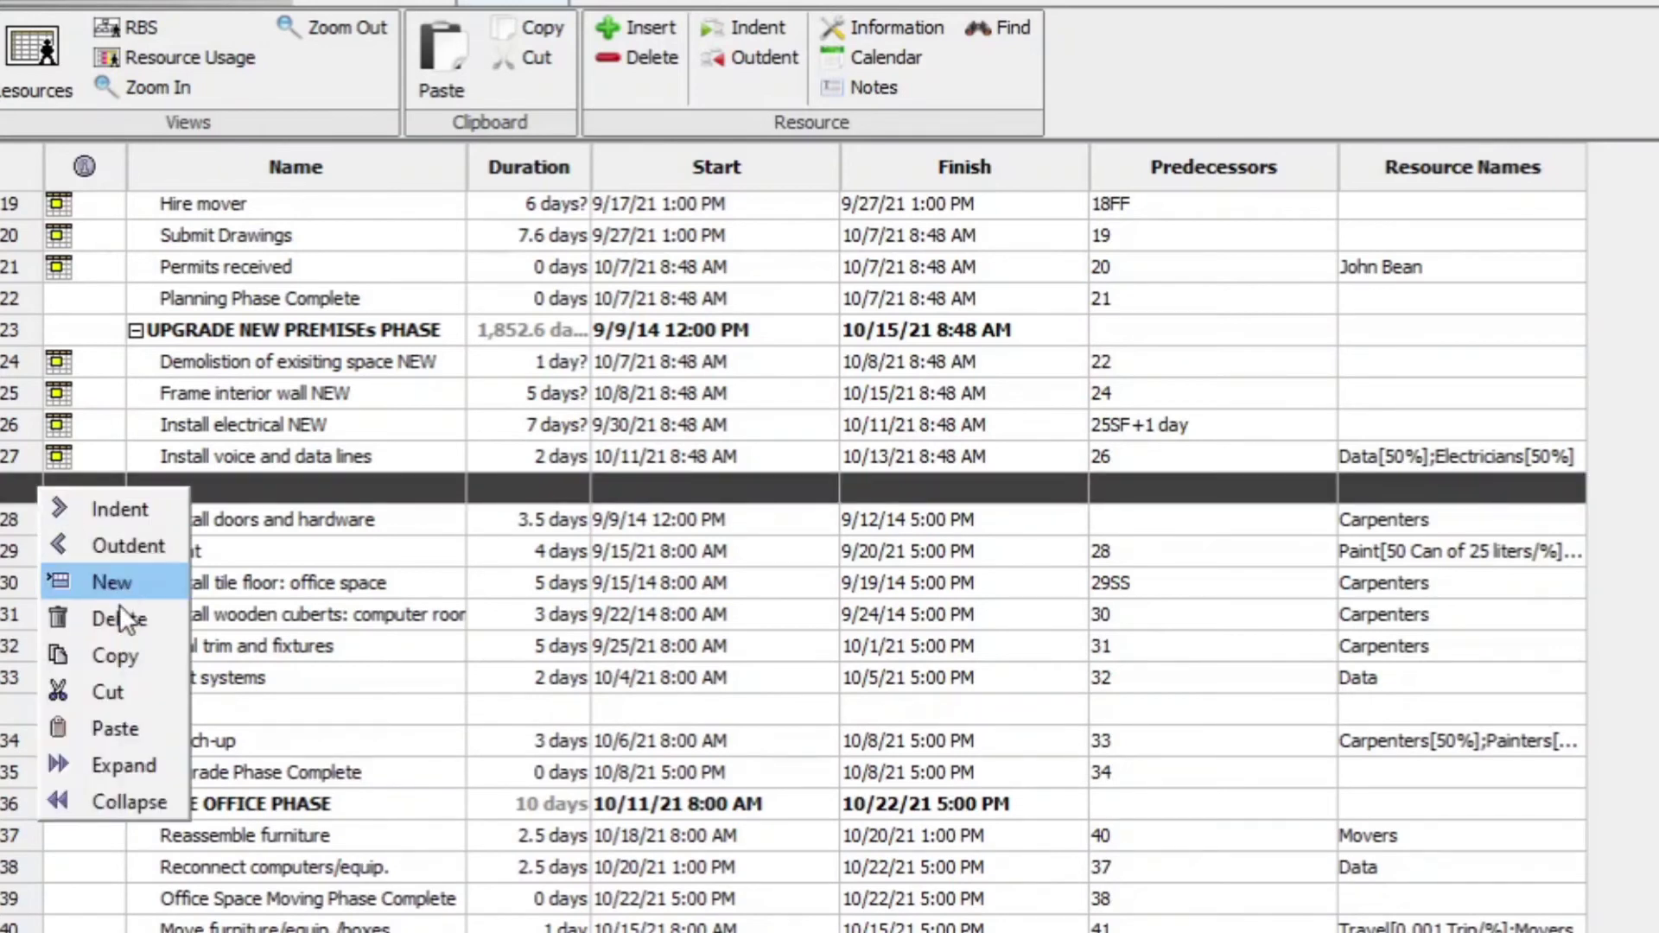
left_click(125, 732)
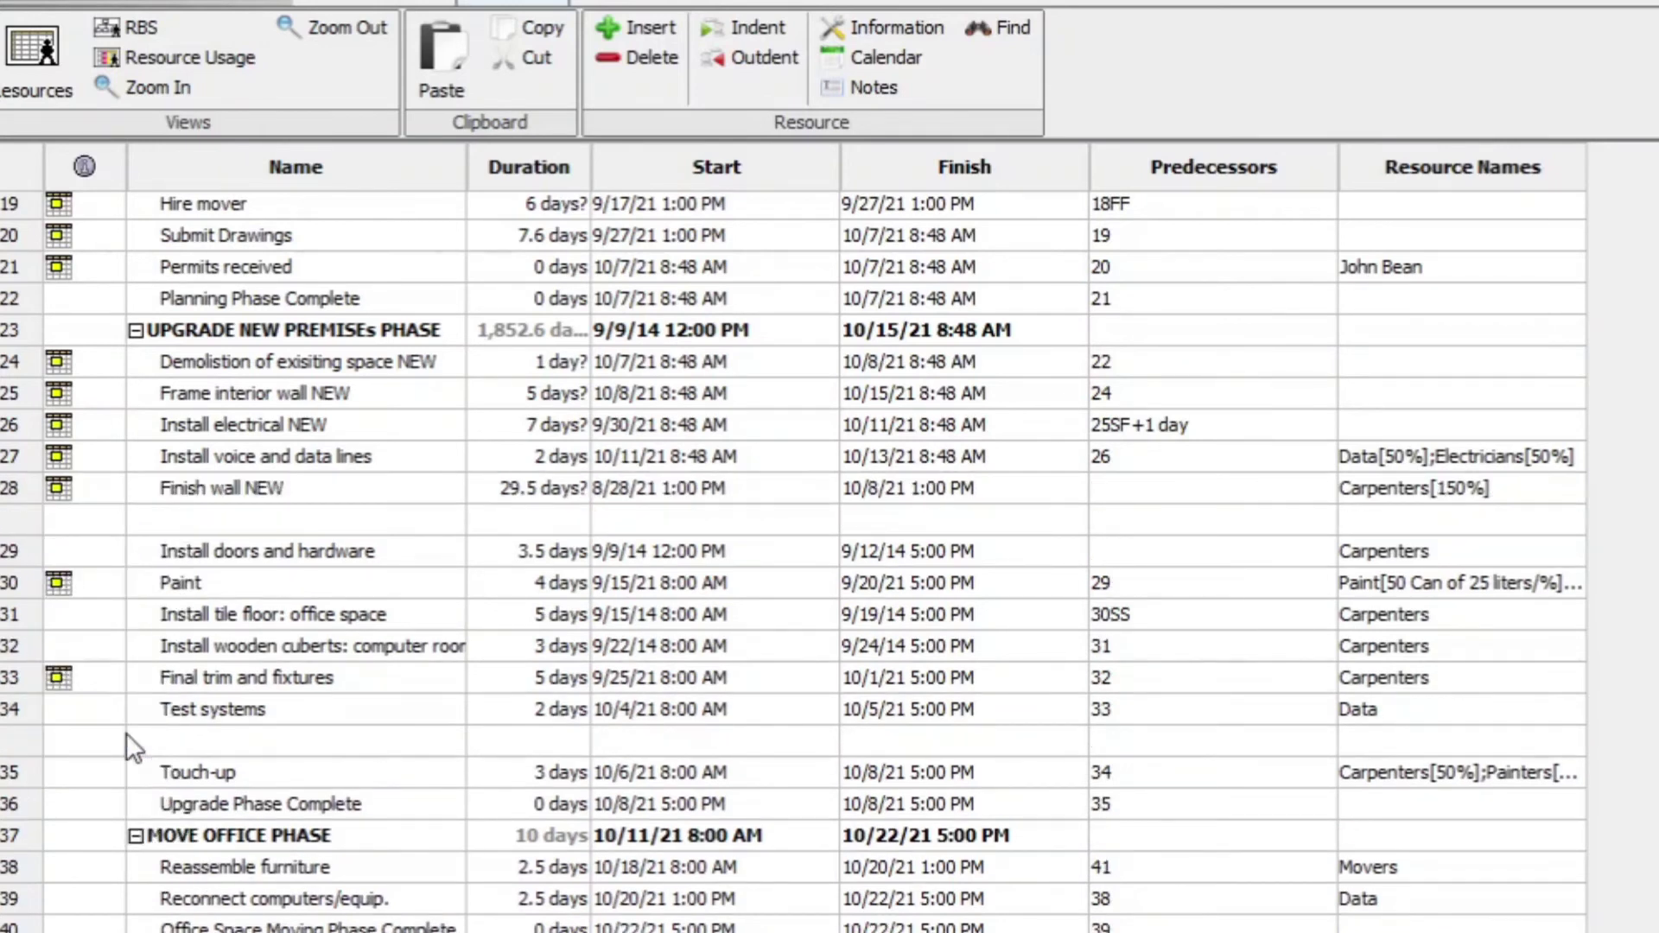
- Set task 27 as Finish wall NEW's predecessor
double_click(1158, 488)
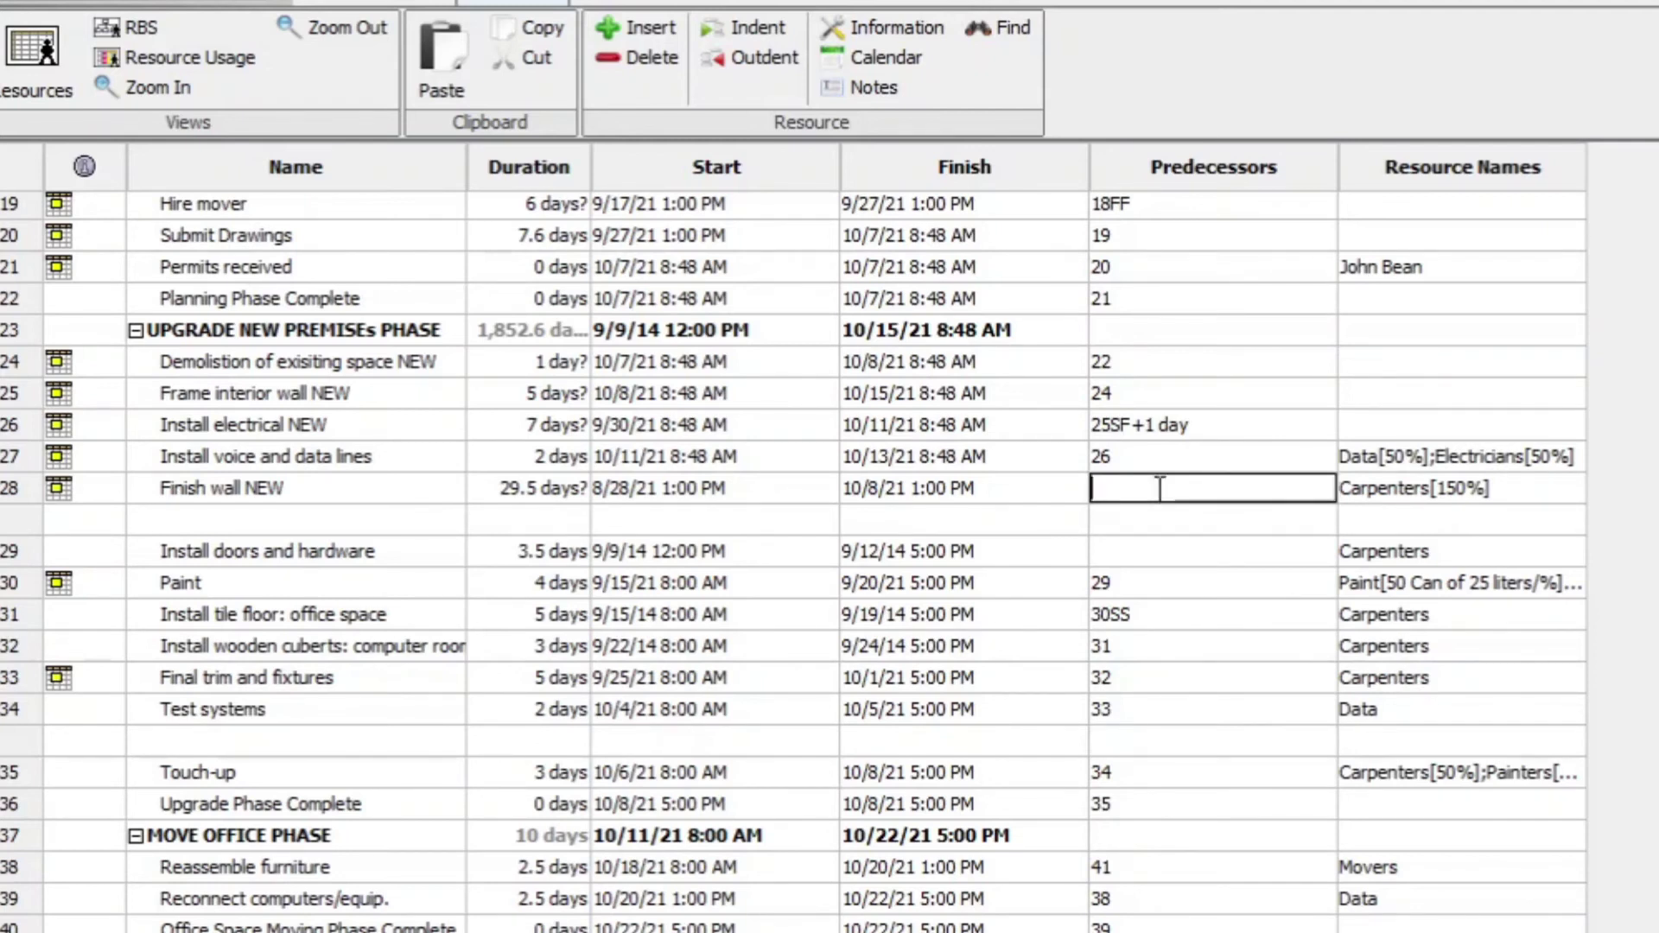
type("27")
left_click(1099, 523)
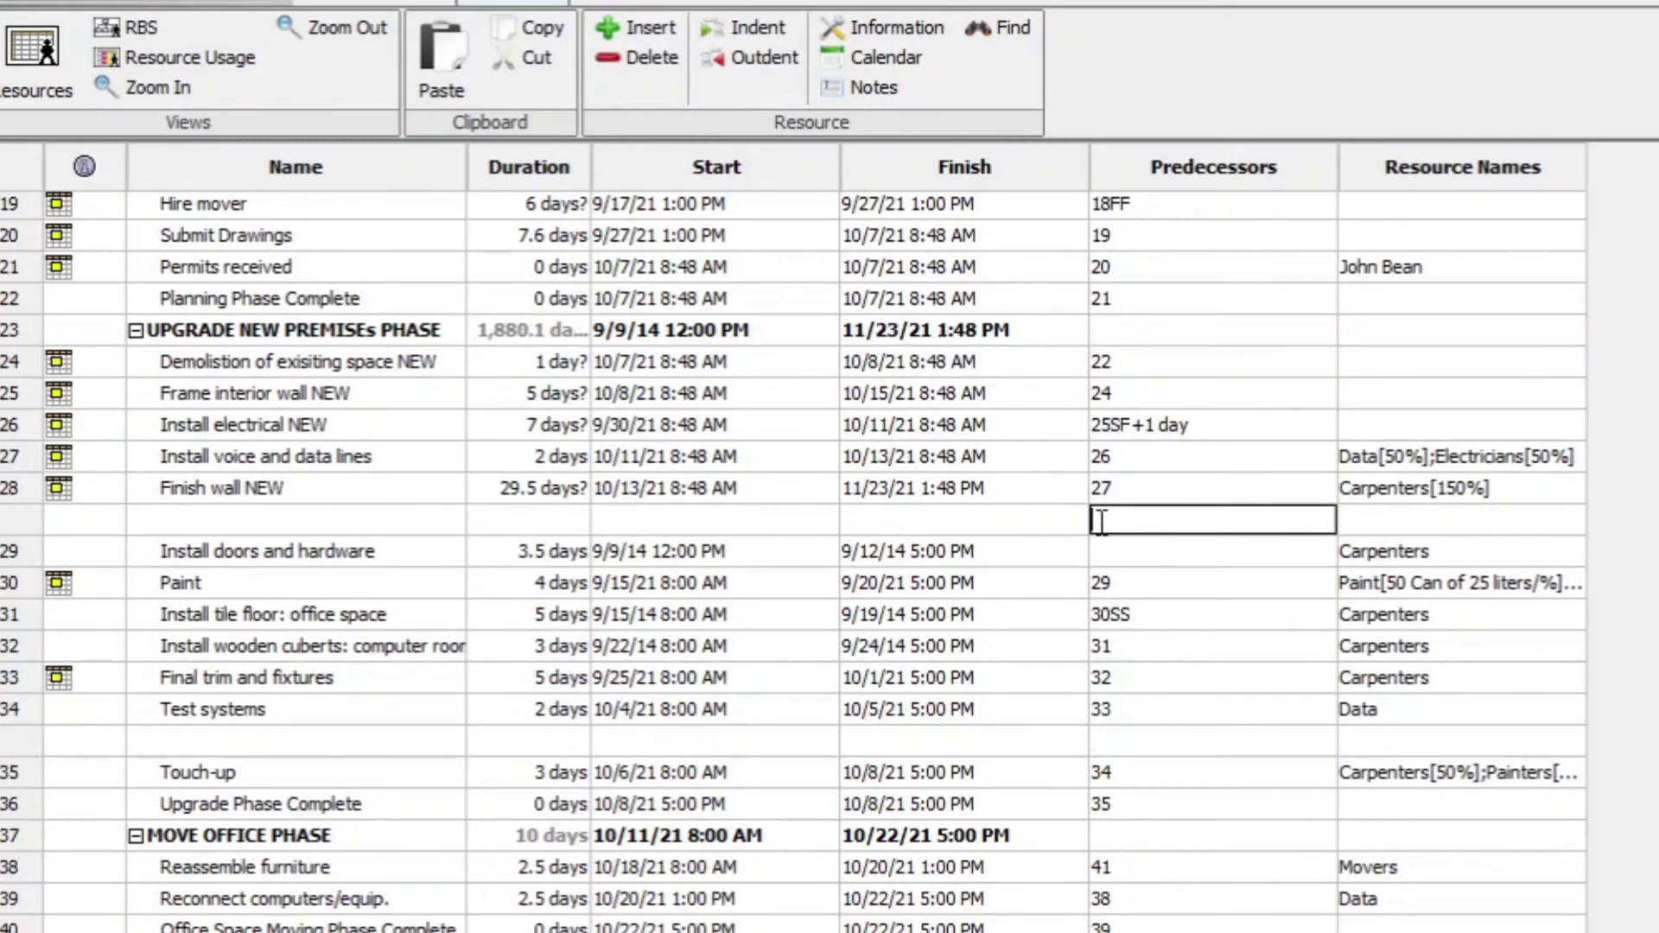
- Delete the empty row below Finish wall NEW
left_click(27, 508)
right_click(27, 508)
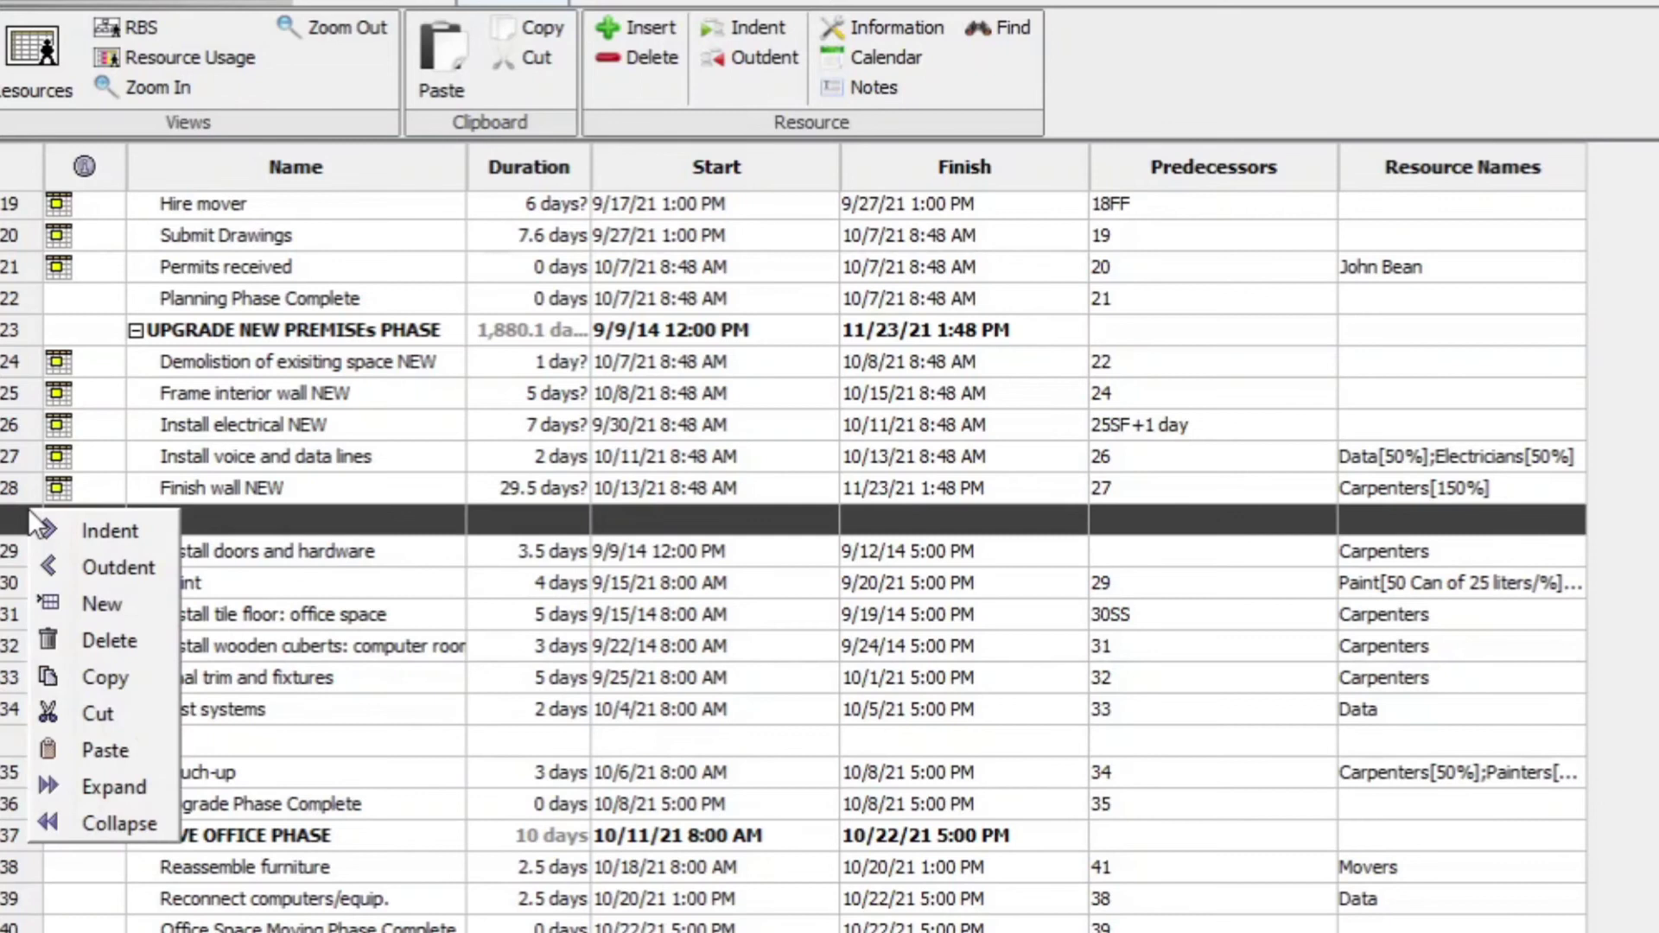
left_click(124, 639)
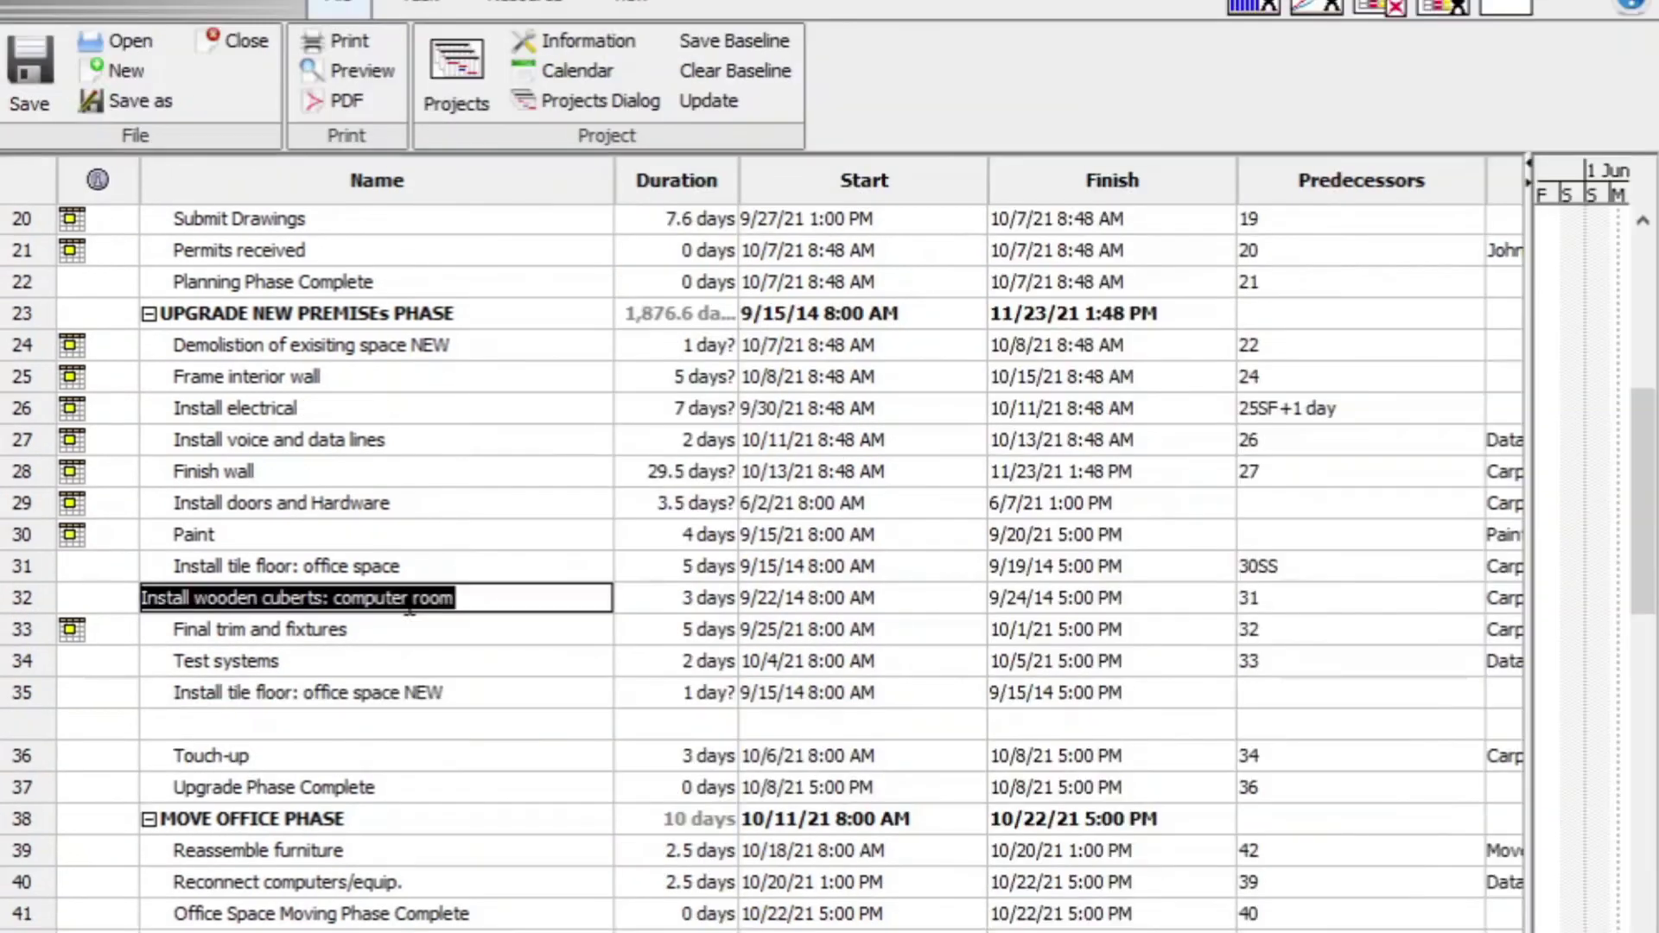
- Paste task 32's name into the blank row below task 35 and append ' NEW'
left_click(492, 600)
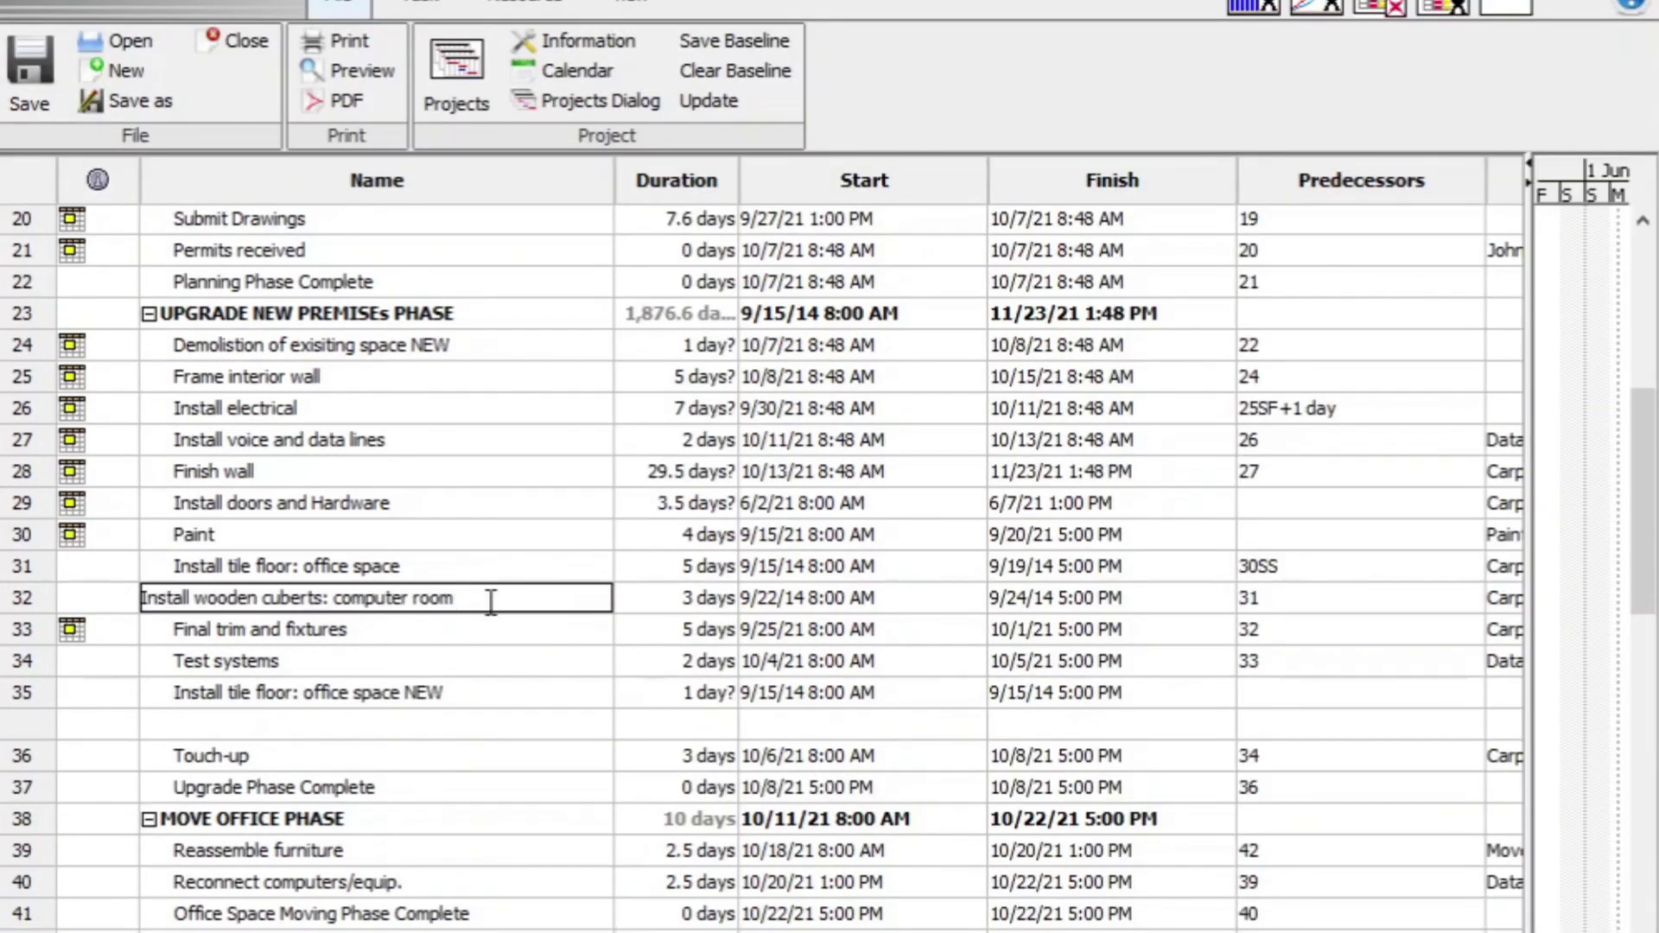
left_click_drag(485, 597, 79, 606)
key("ctrl+c")
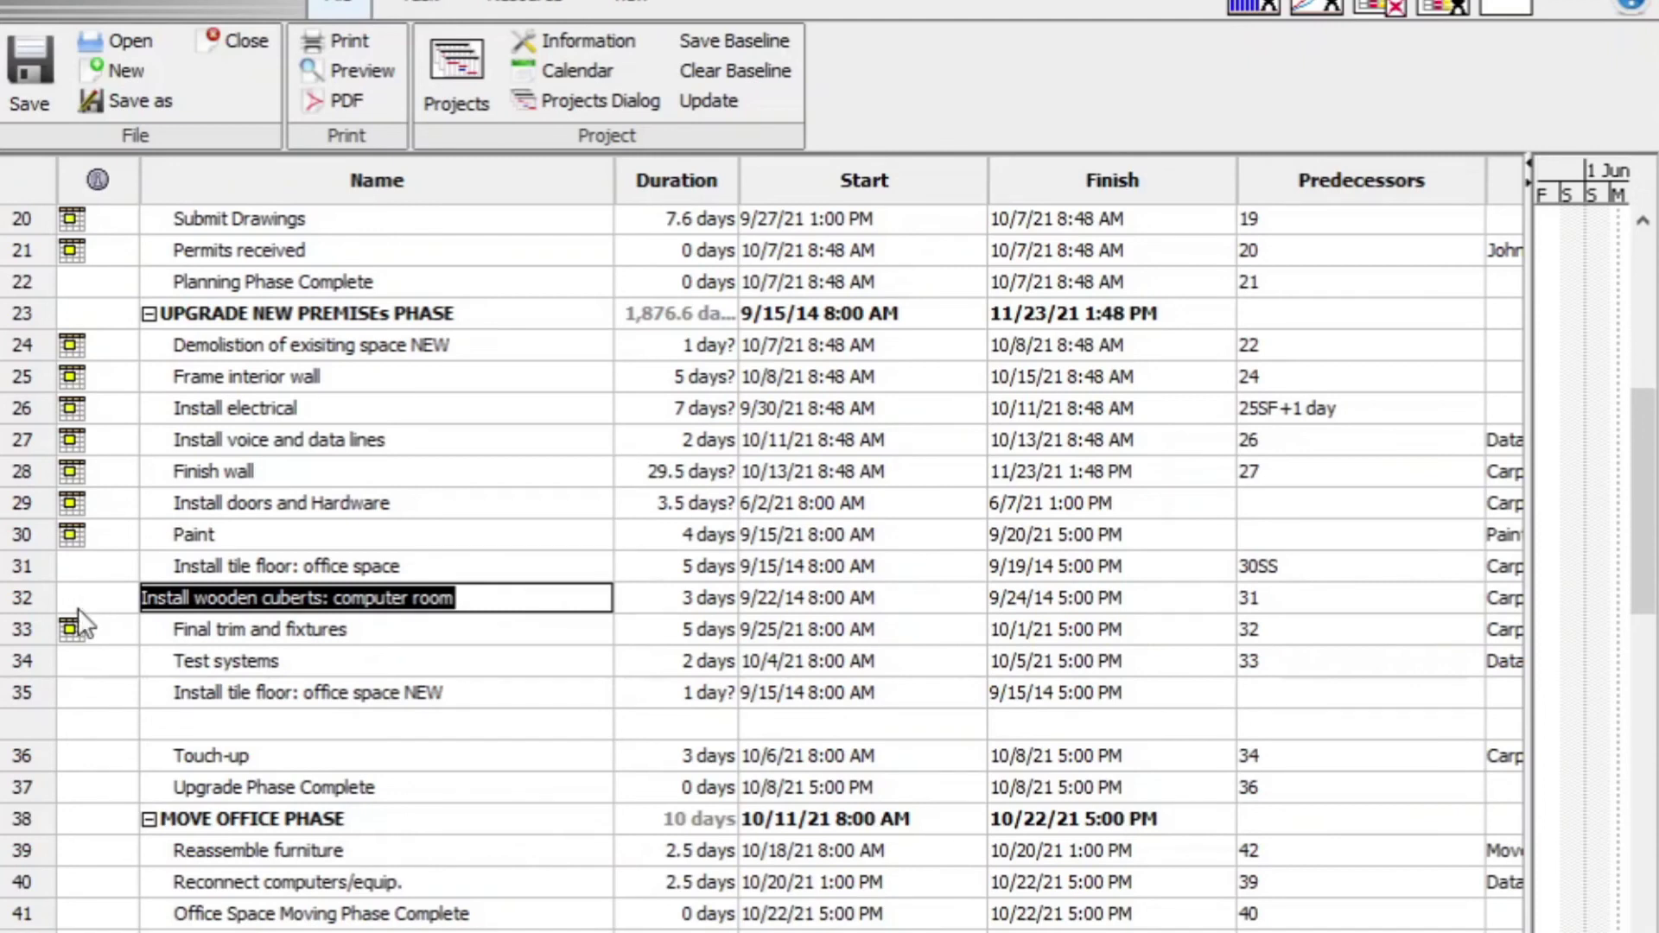
left_click(229, 725)
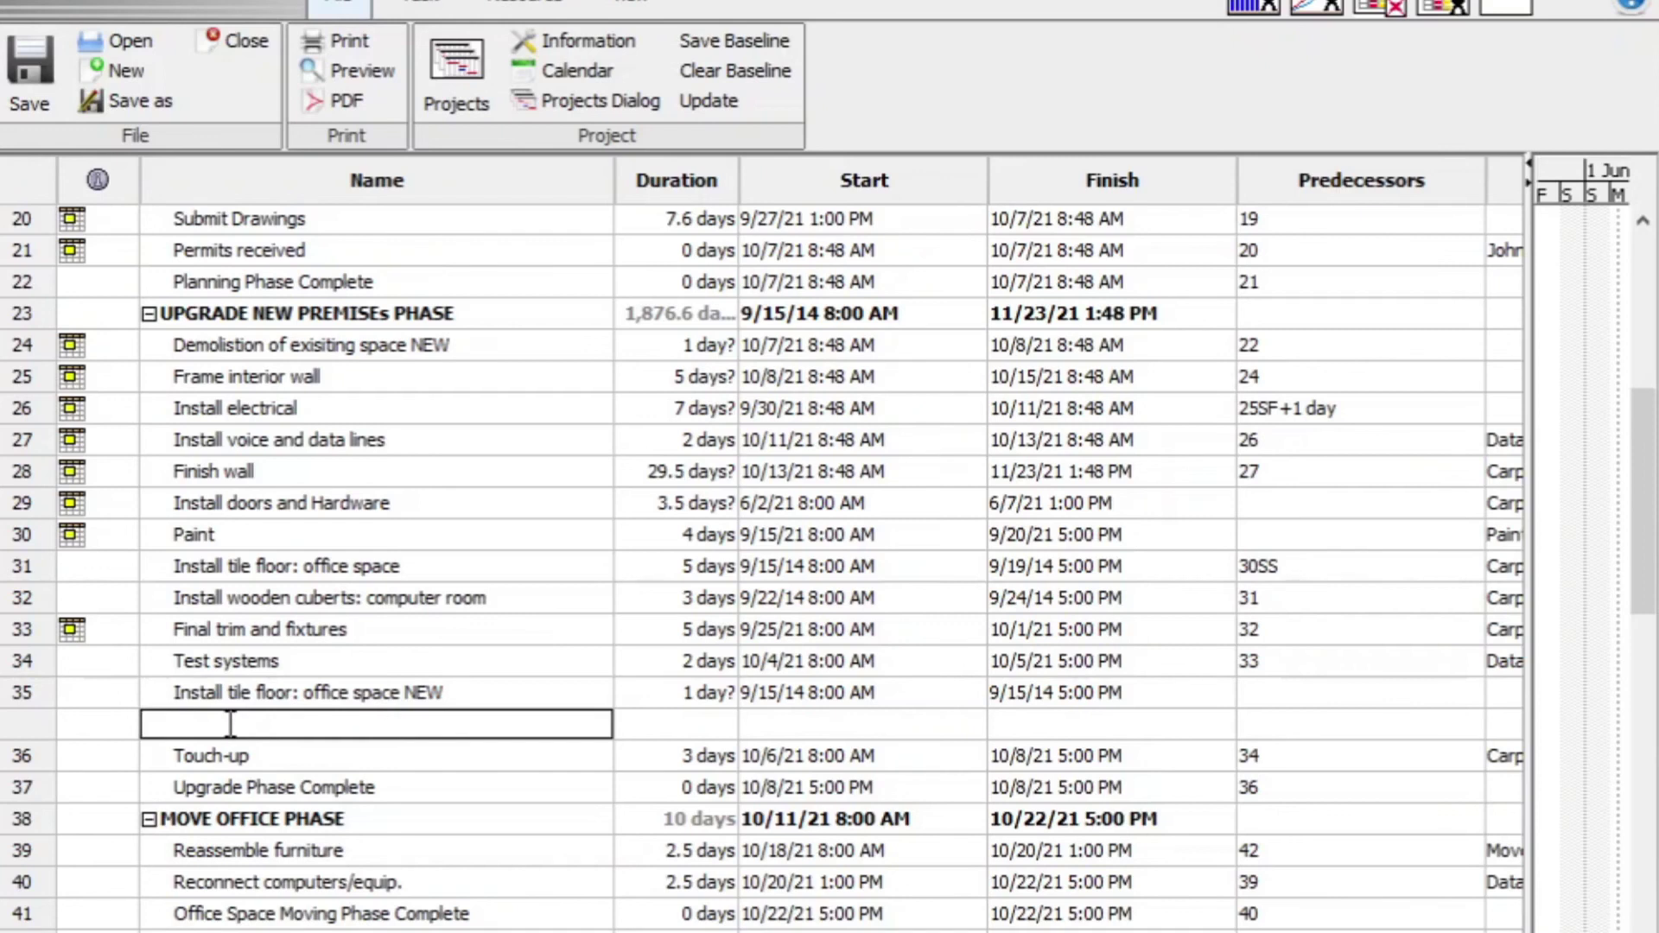
key("ctrl+v")
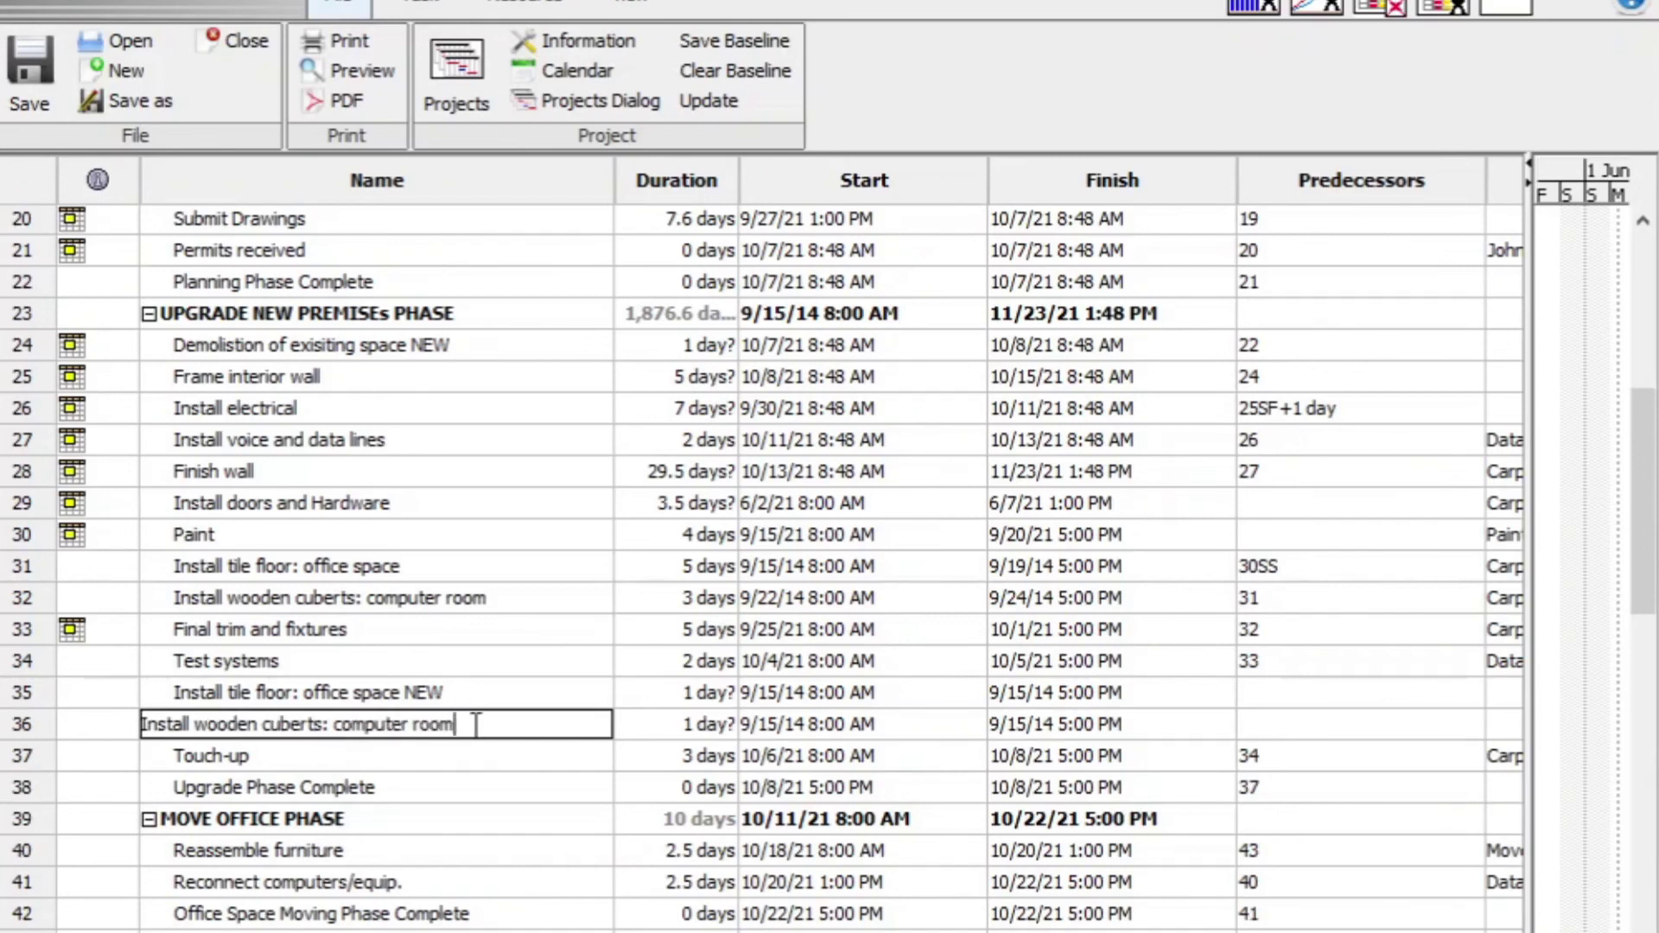
type("NEW")
double_click(706, 691)
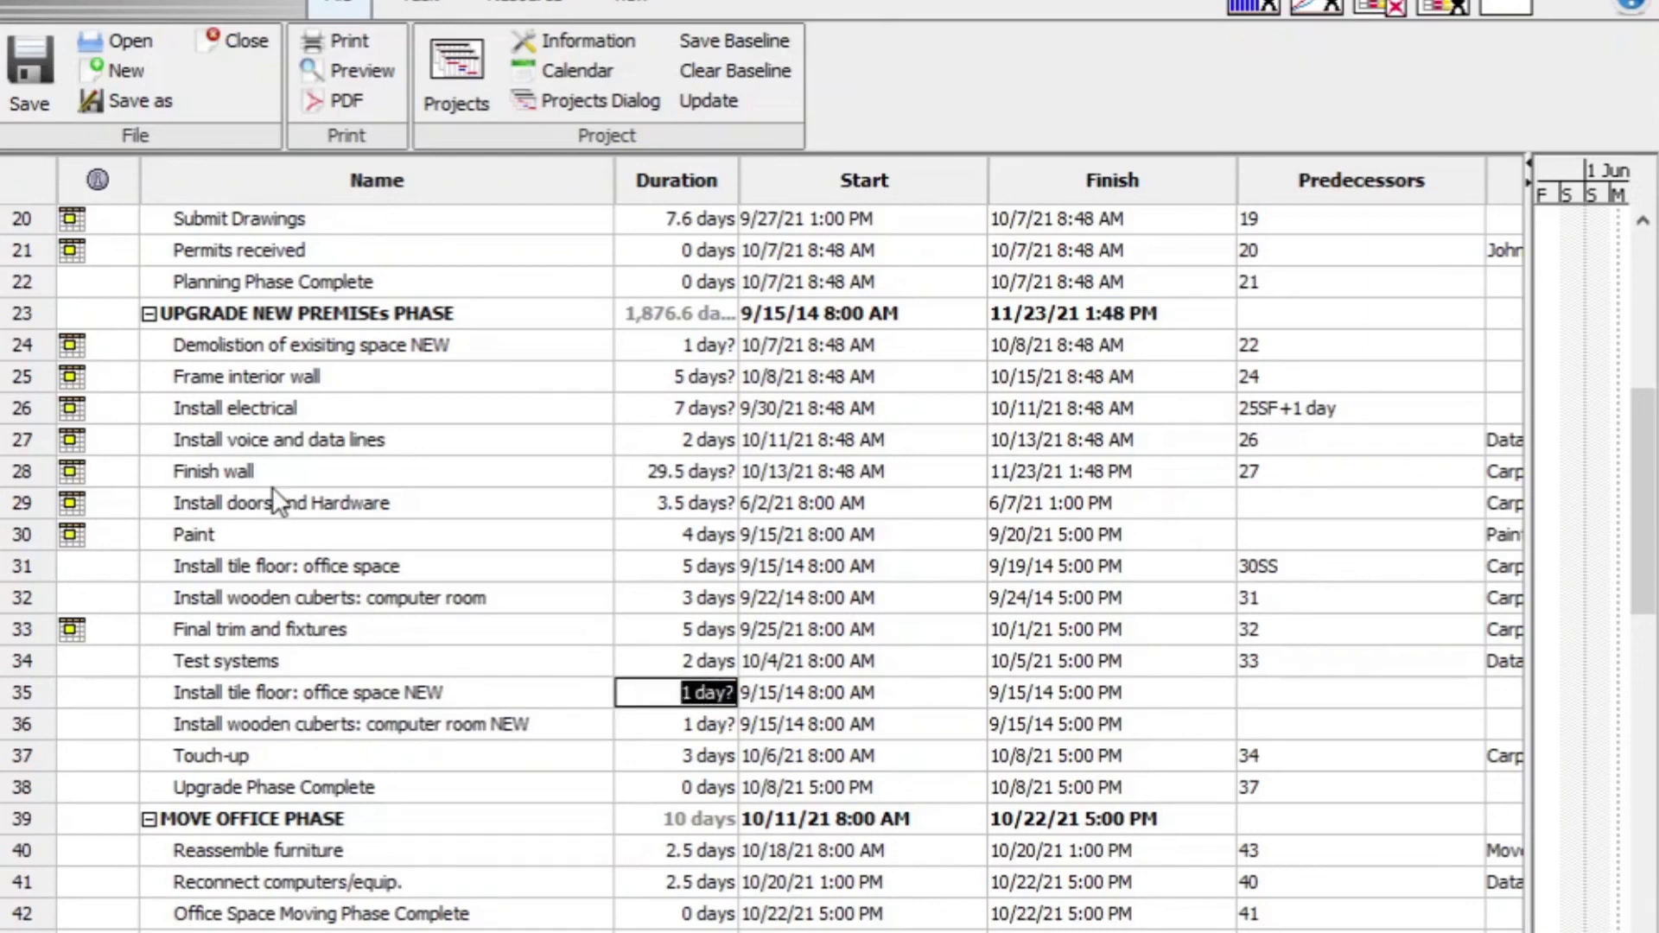
double_click(474, 687)
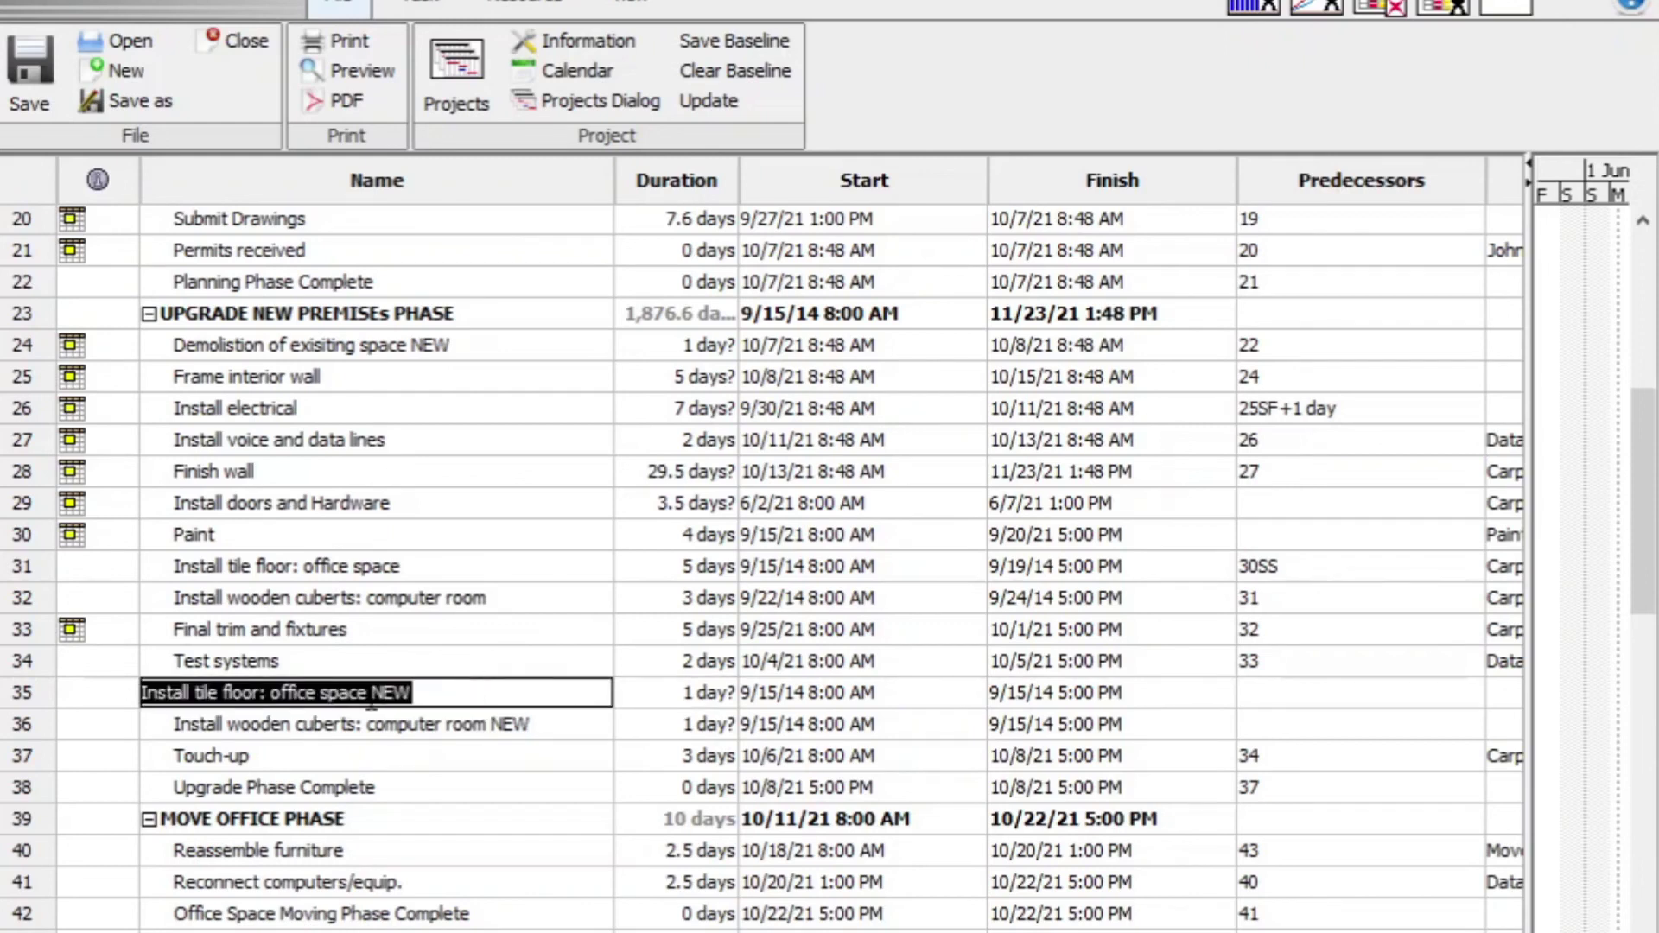
- Commit the task name edit and move on to editing the next task's name
double_click(448, 715)
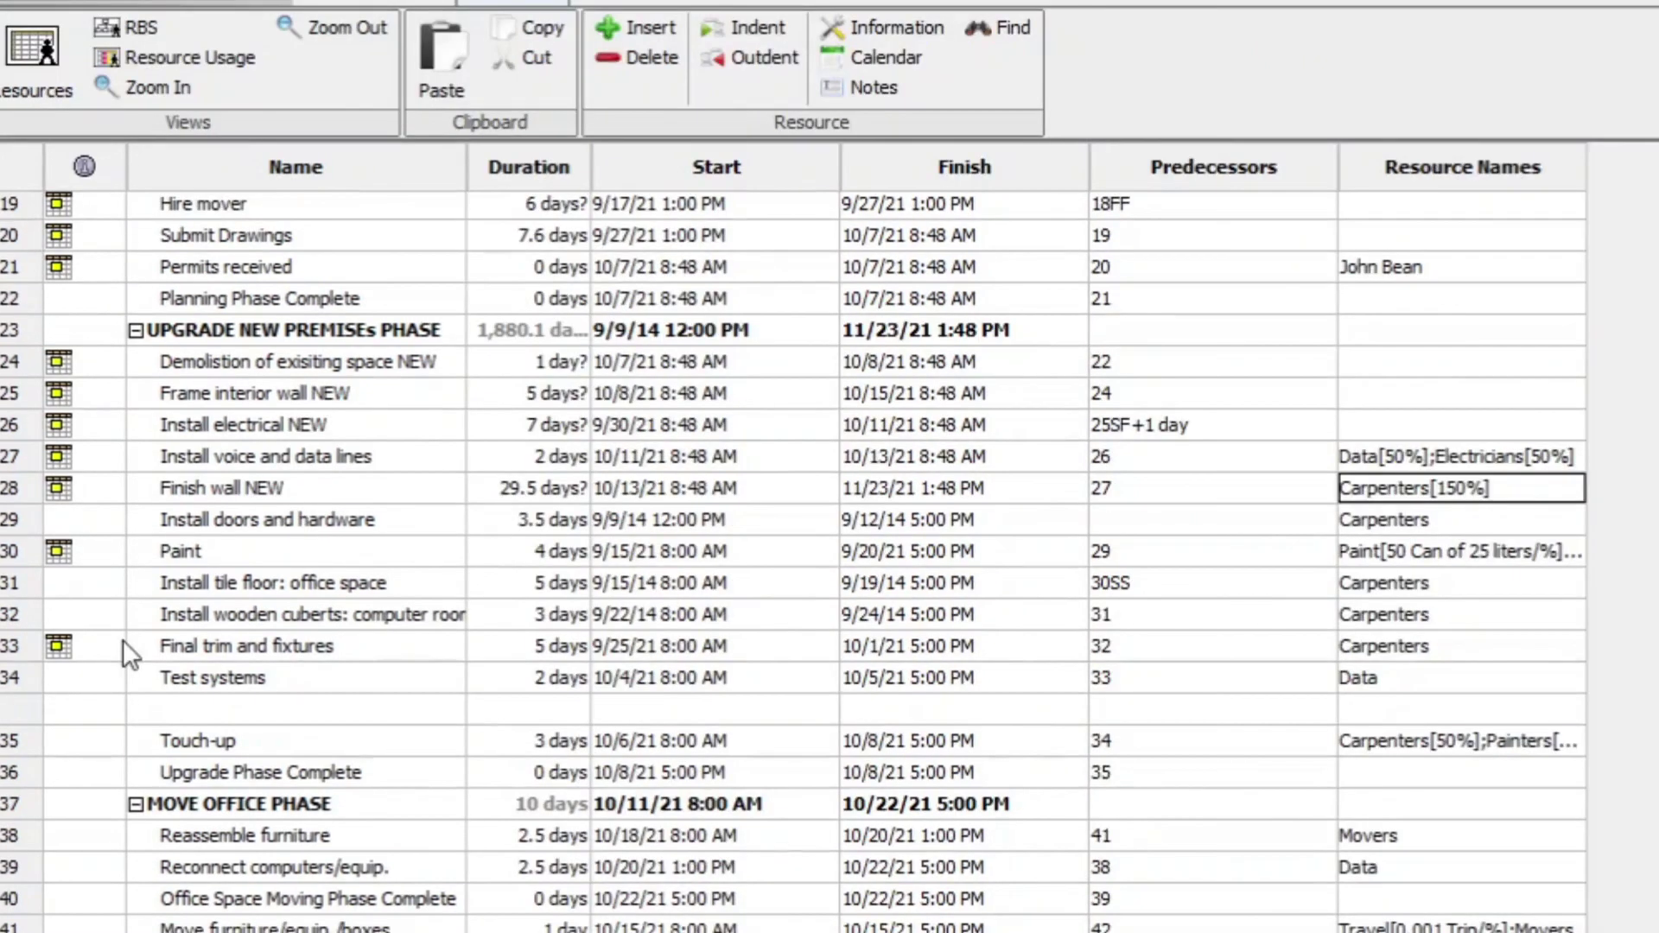